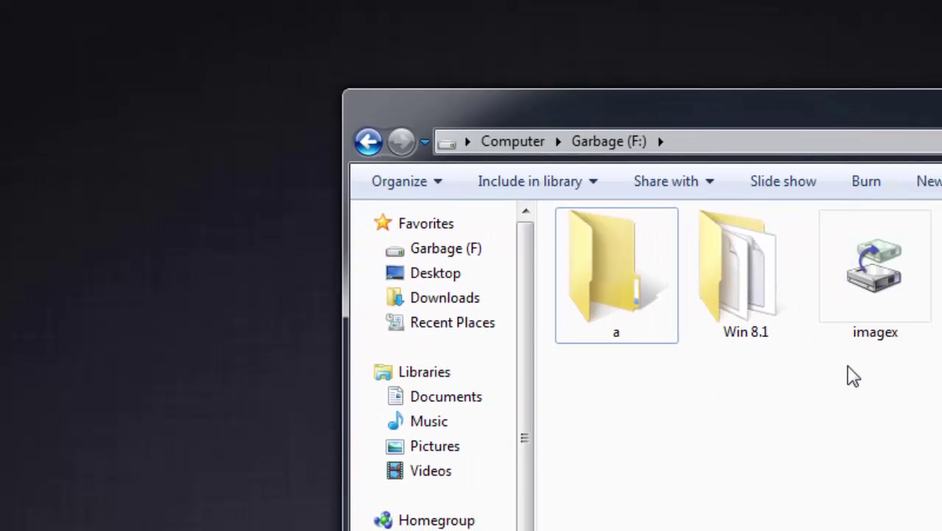
Select the imagex folder on the Garbage (F:) drive, then clear the selection.
click(910, 332)
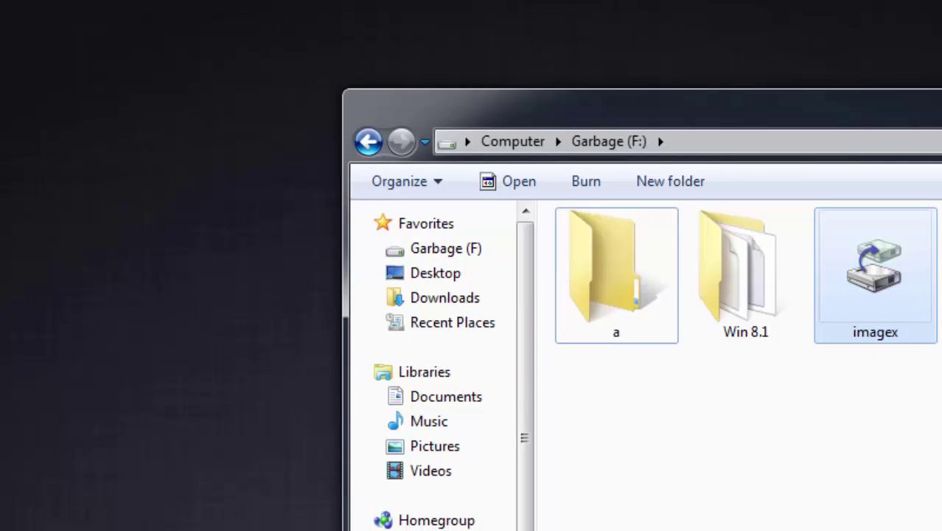
click(886, 375)
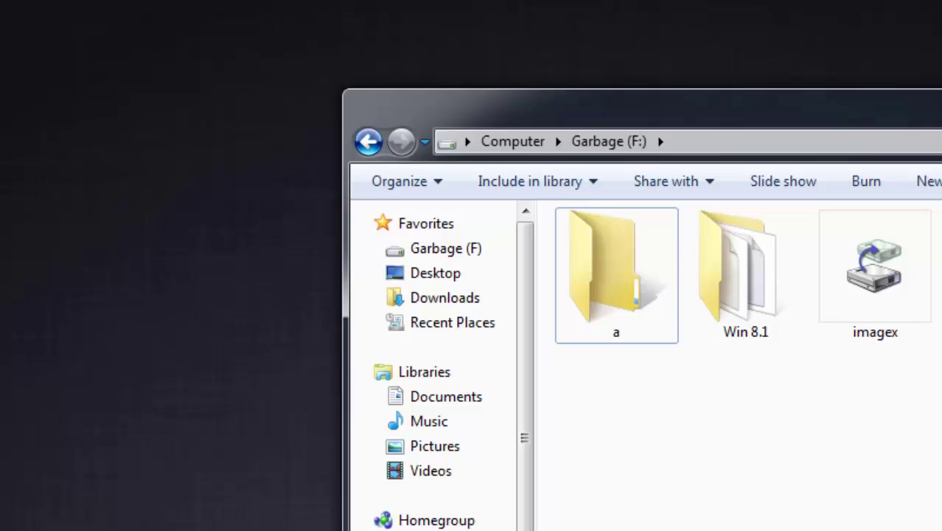
Launch Command Prompt as administrator from a Start search for cmd.
key(super)
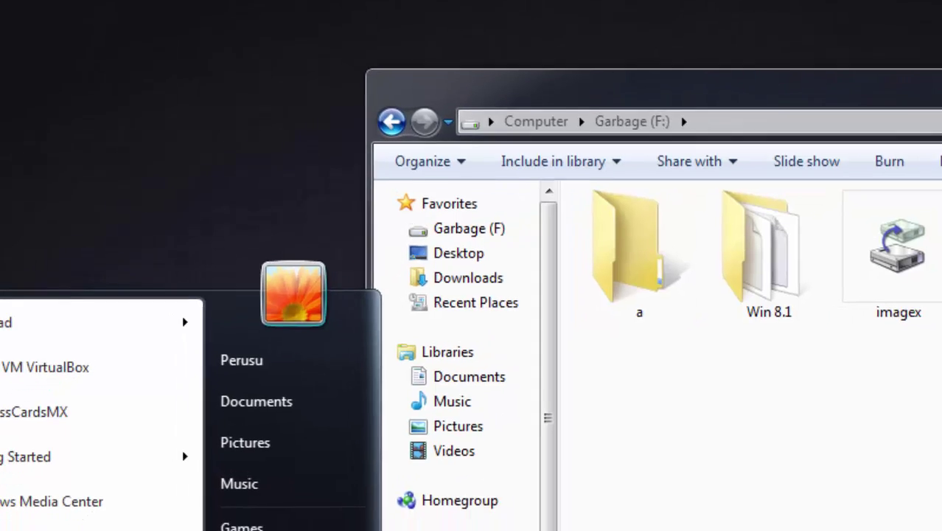
text(cmd)
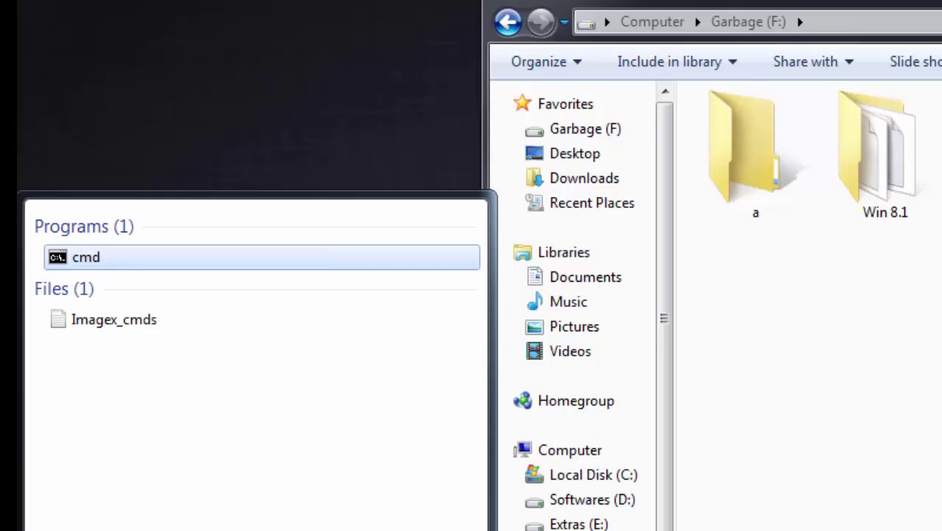
right_click(93, 266)
click(129, 284)
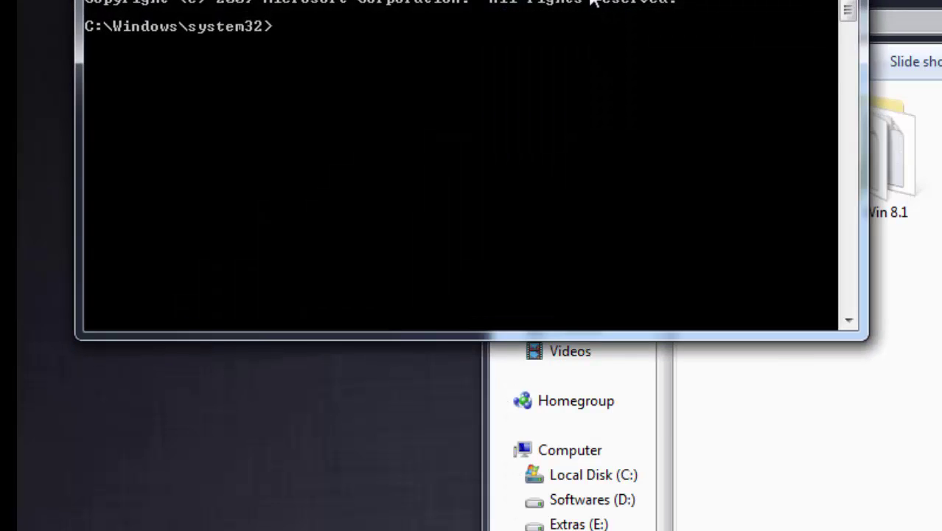
drag(607, 22, 721, 283)
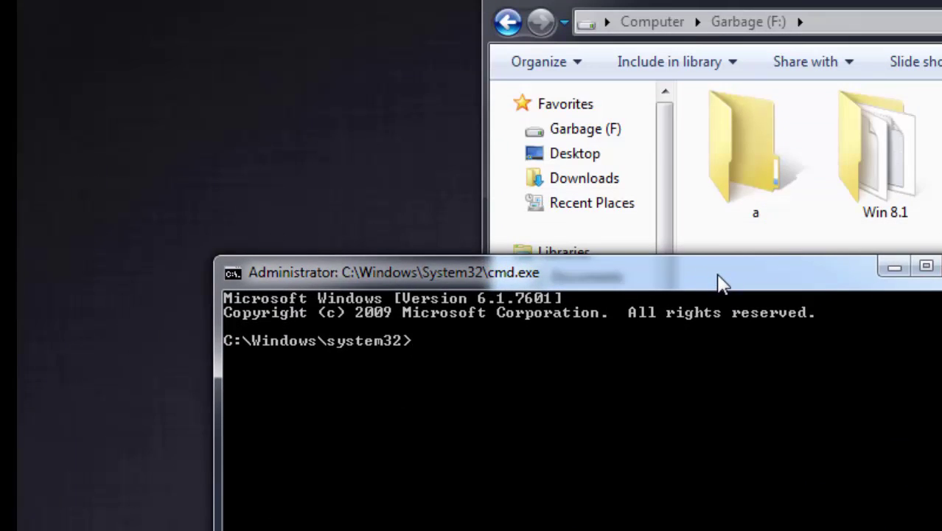
Switch the console to drive F: and run imagex to list its operations.
text(F)
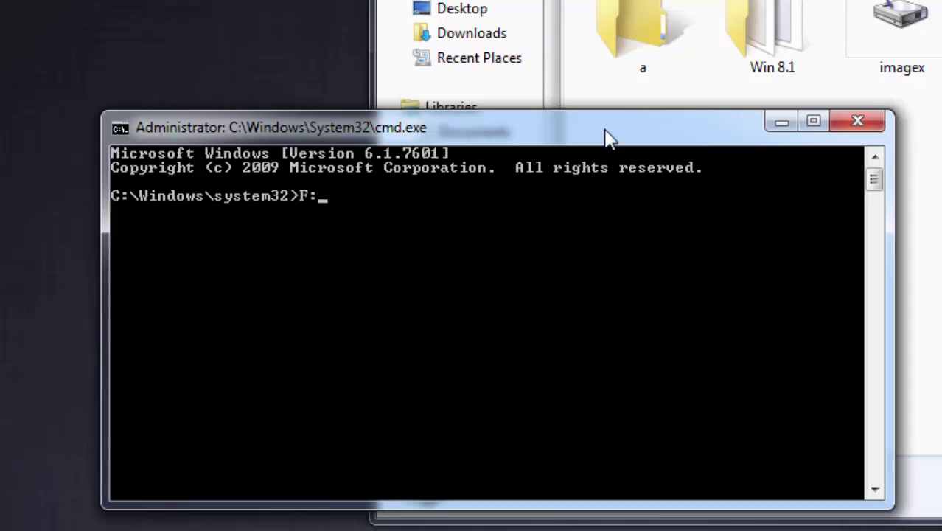
text(:)
key(Return)
text(imagex)
key(Return)
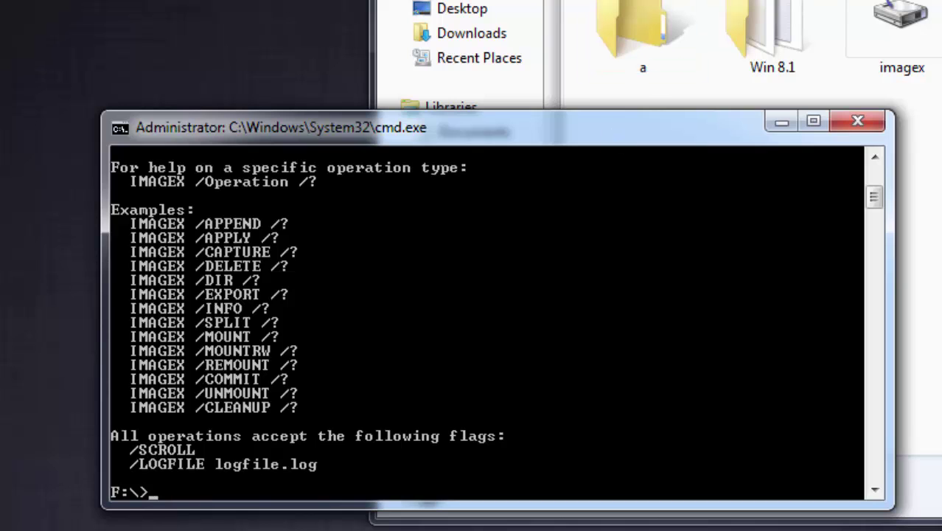
key(super+Right)
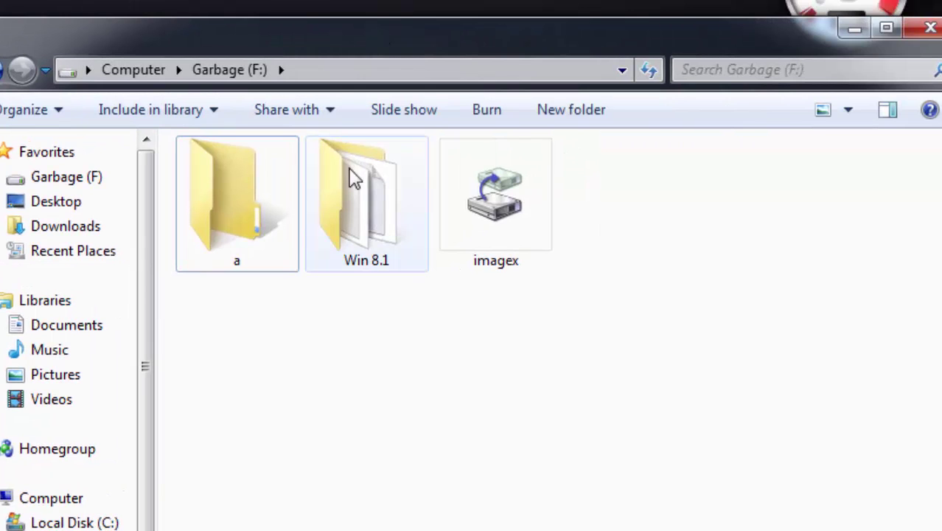
Cut install.swm and install2.swm from the Win 8.1\sources folder.
double_click(354, 220)
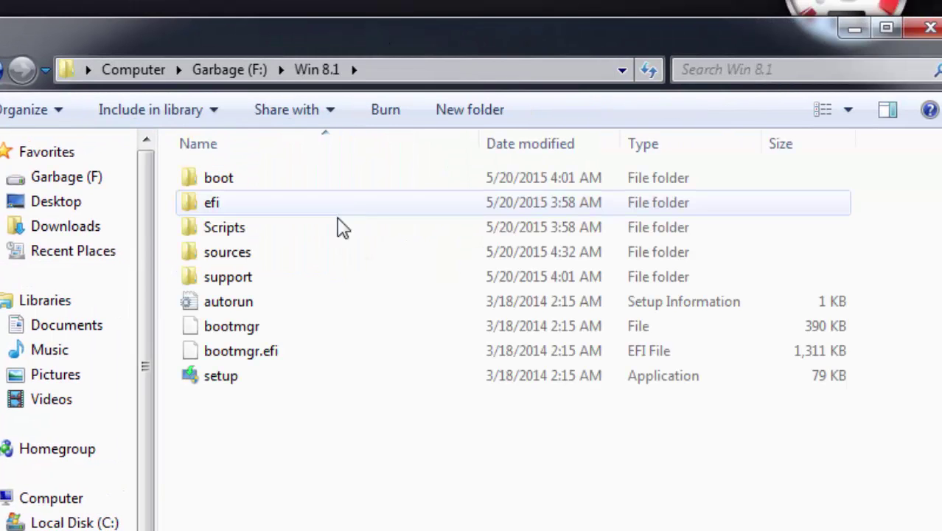
double_click(281, 255)
scroll(286, 263, down, 1)
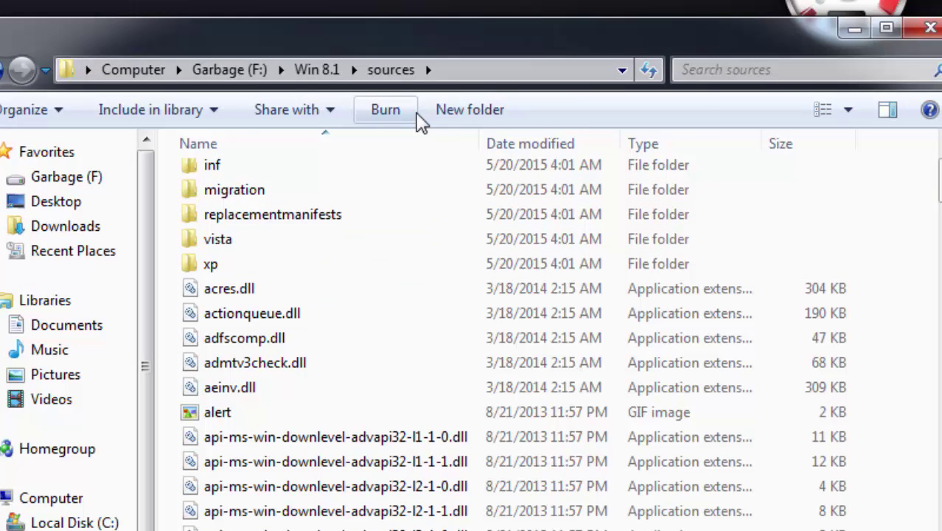
scroll(284, 313, down, 1)
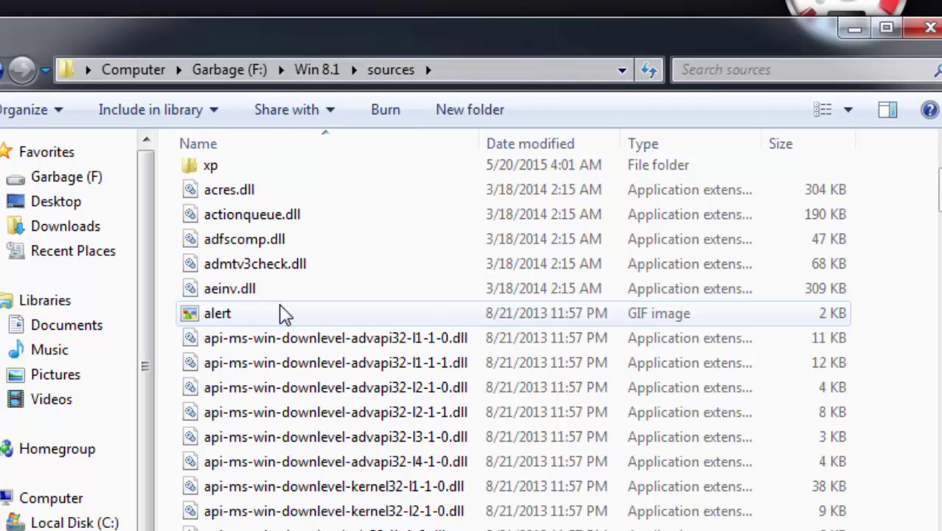
text(install)
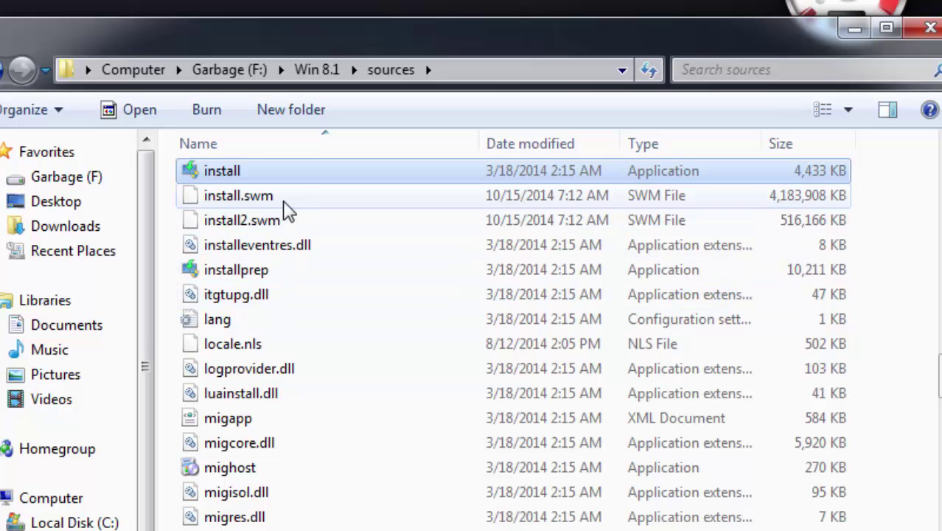
mouse_move(258, 207)
mouse_move(283, 214)
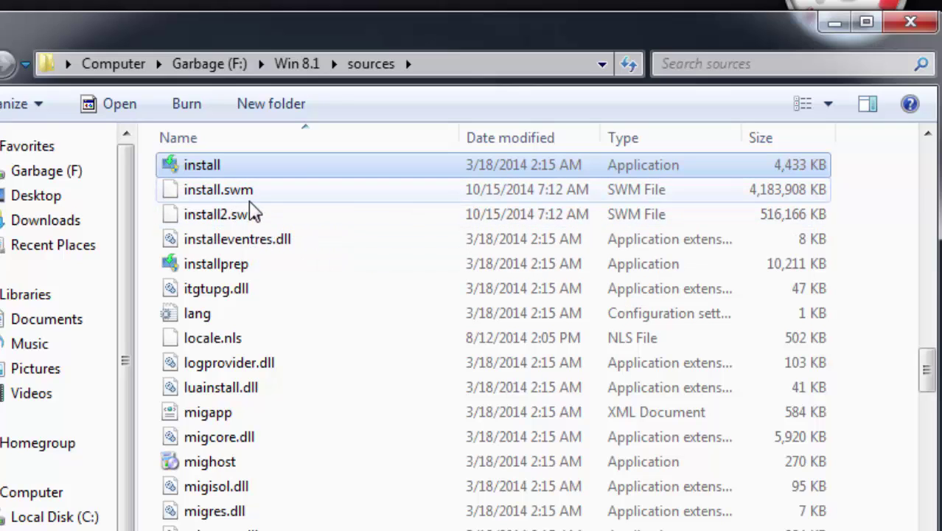
click(846, 190)
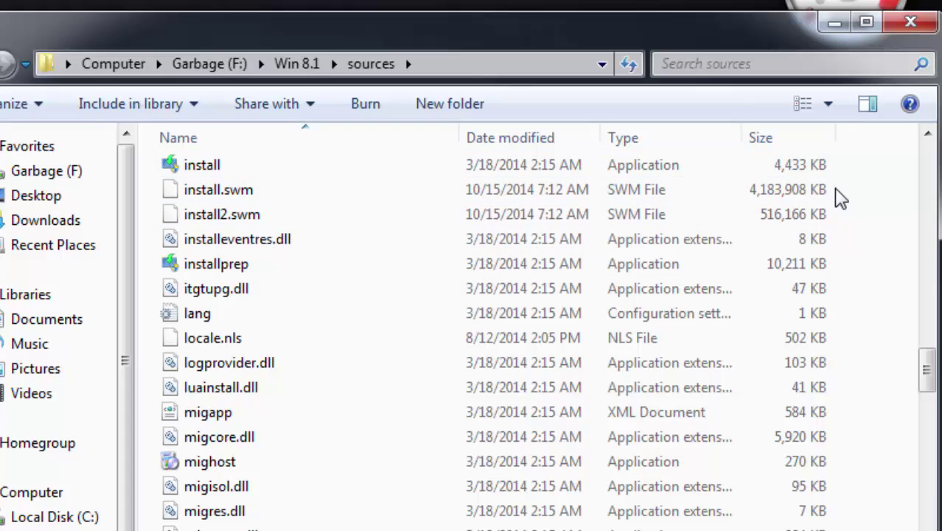
drag(835, 186, 807, 225)
right_click(803, 221)
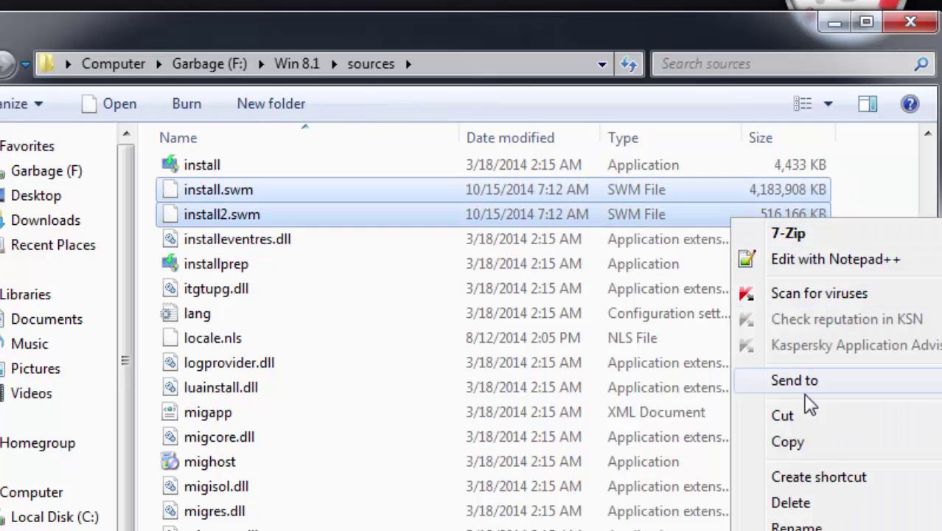
click(787, 417)
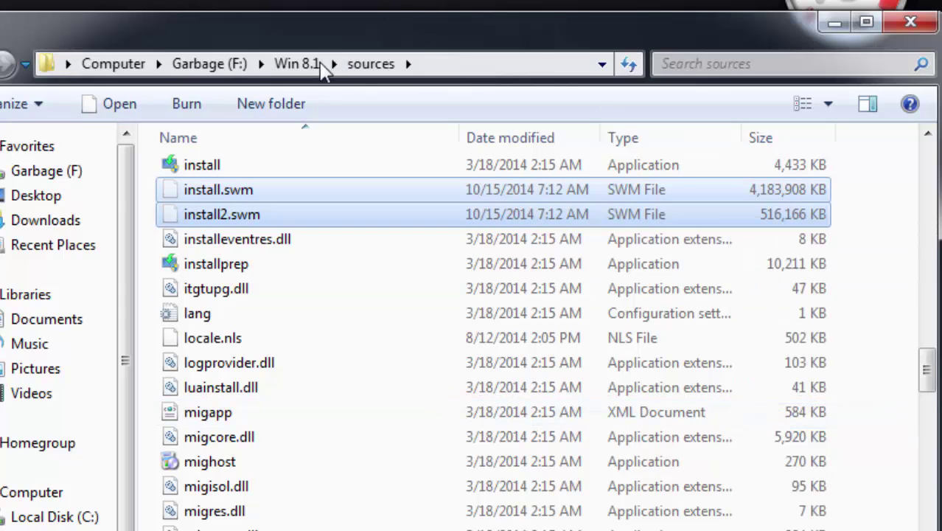
Paste the two swm files into the empty folder a on Garbage (F:).
click(295, 65)
click(235, 65)
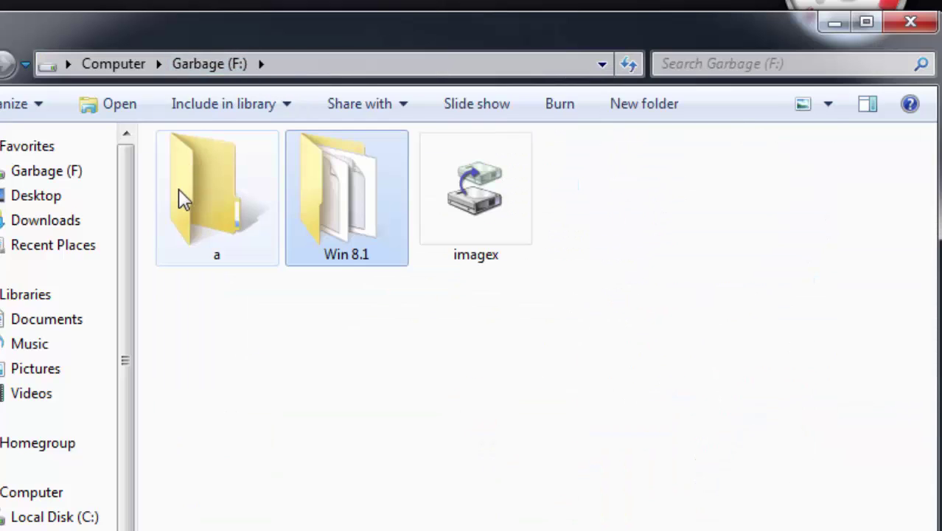
double_click(178, 193)
right_click(388, 249)
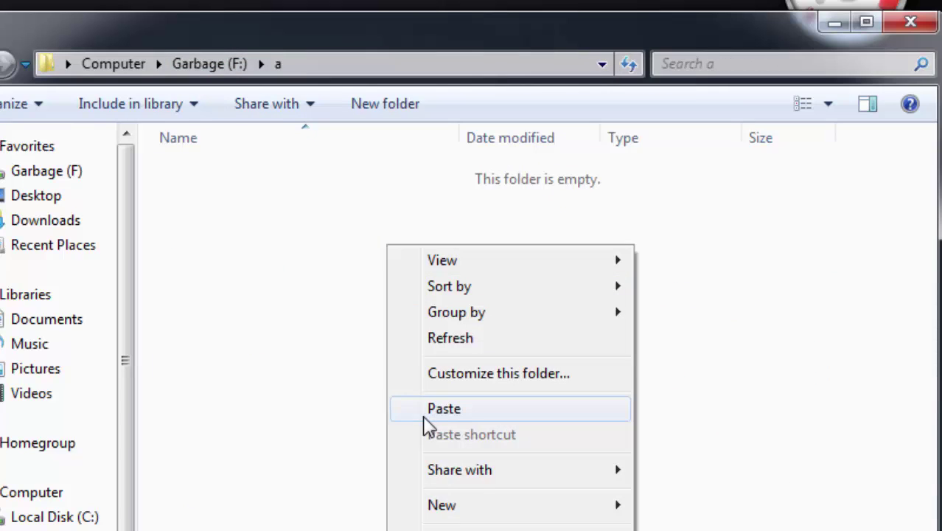
click(424, 410)
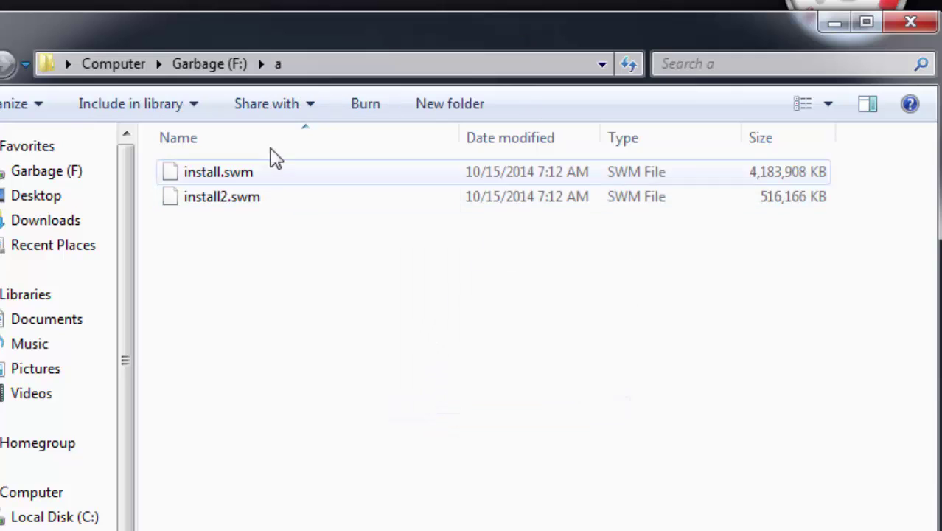
click(238, 64)
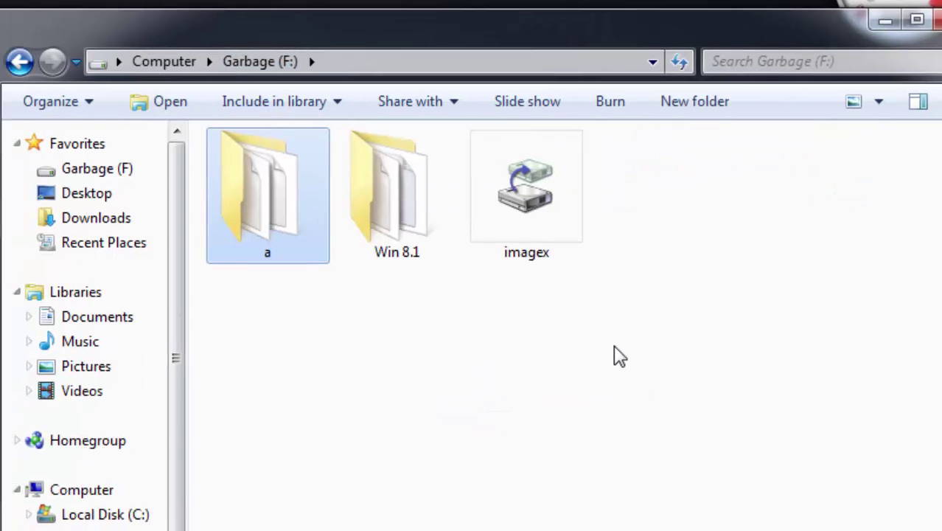
click(130, 462)
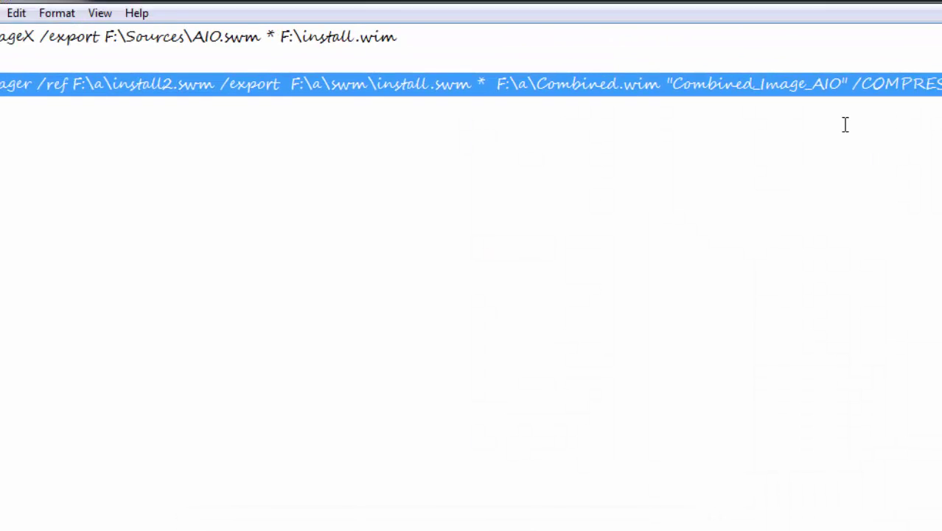
Paste the copied imagex /ref … /export command for Combined.wim with /COMPRESS maximum at F:\>.
right_click(754, 148)
click(796, 202)
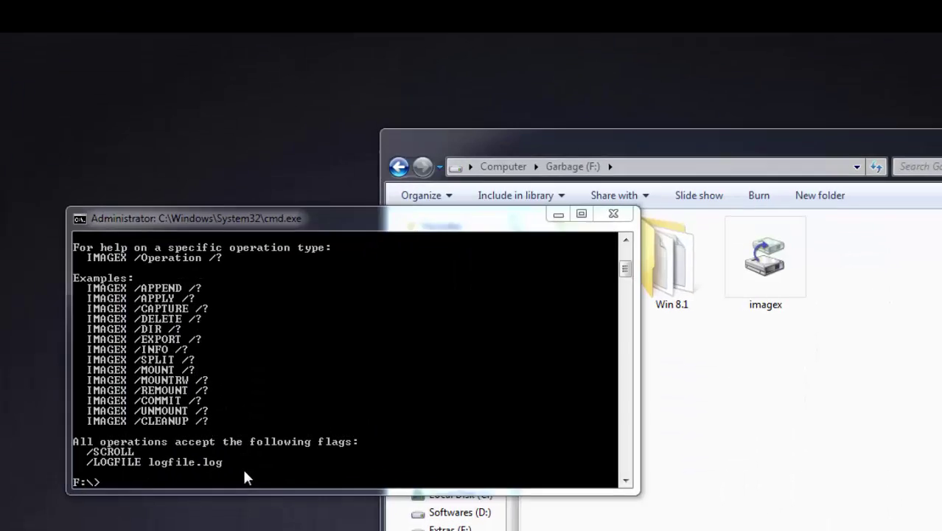
right_click(242, 471)
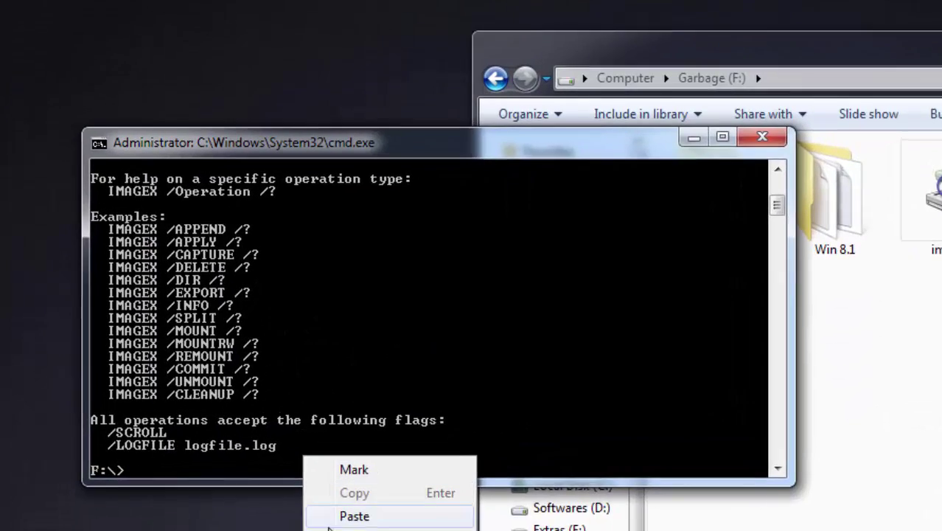
click(275, 521)
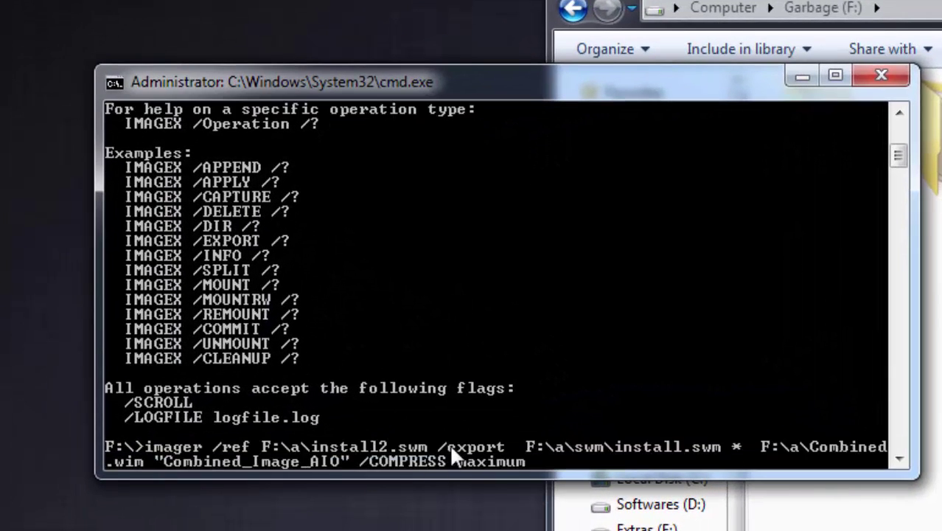
scroll(451, 447, down, 1)
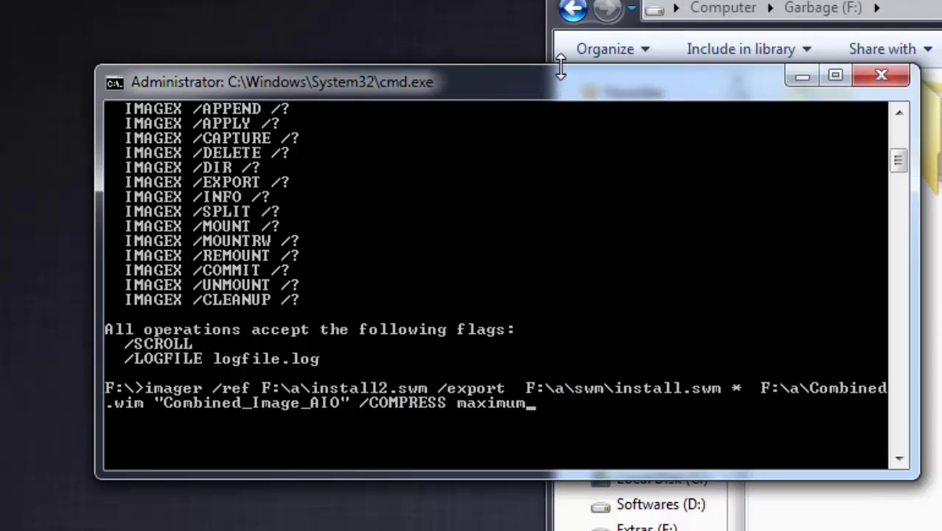
drag(557, 75, 596, 2)
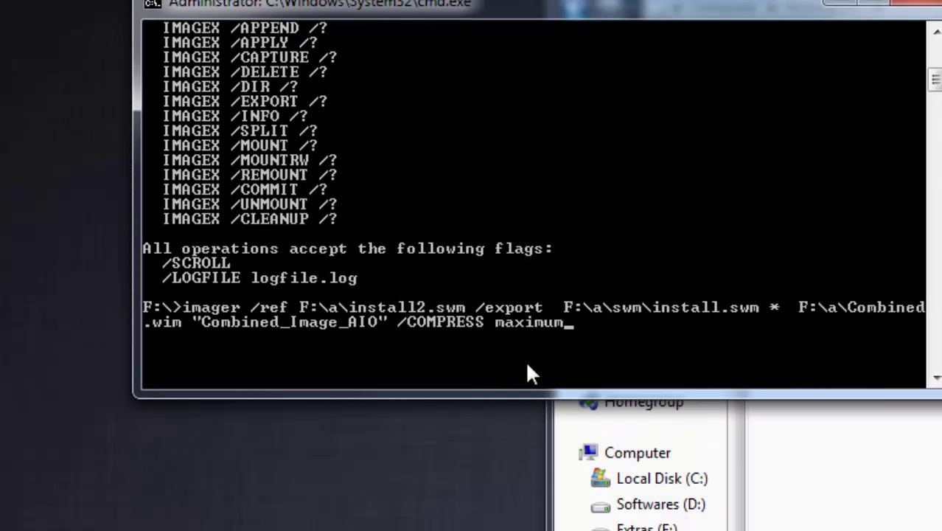
key(Left)
key(Left)
key(Left)
key(Left)
key(Left)
key(Left)
key(Left)
key(Left)
key(Left)
key(Left)
key(Left)
key(Left)
key(Left)
key(Left)
key(Left)
key(Left)
key(Left)
key(Left)
key(Left)
key(Left)
key(Left)
key(Left)
key(Left)
key(Left)
key(Left)
key(Left)
key(Left)
key(Left)
key(Left)
key(Left)
key(Left)
key(Left)
key(Left)
key(Left)
key(Left)
key(Left)
key(Left)
key(Left)
key(Left)
key(Left)
key(Left)
key(Left)
key(Left)
key(Left)
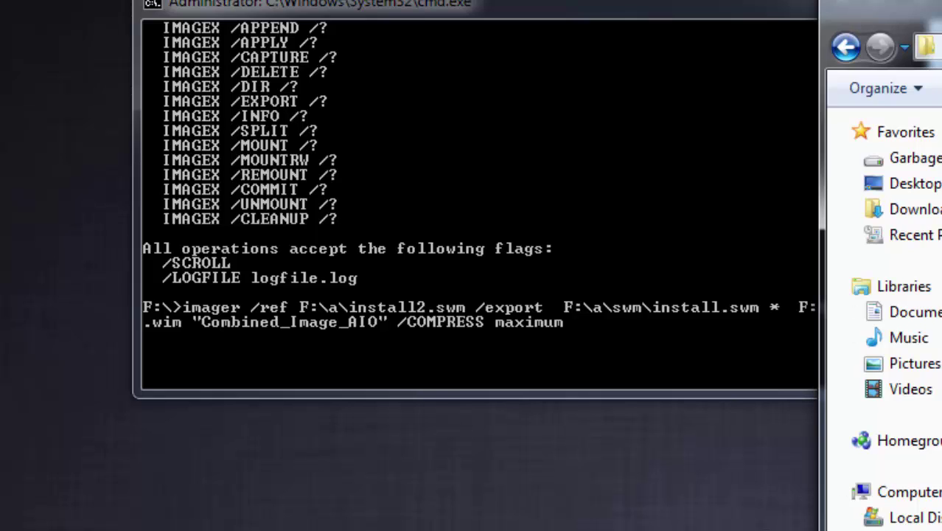
drag(691, 14, 658, 18)
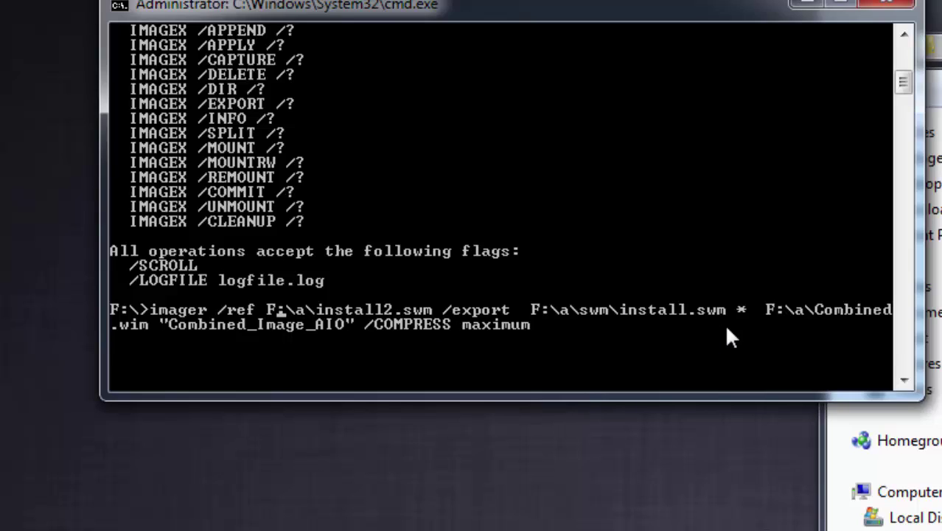
key(Right)
key(Right)
key(Right)
key(Right)
key(Right)
key(Right)
key(Right)
key(Right)
key(Right)
key(Right)
key(Right)
key(Right)
key(Right)
key(Right)
key(Right)
key(Right)
key(Right)
key(Right)
key(Right)
key(Right)
key(Delete)
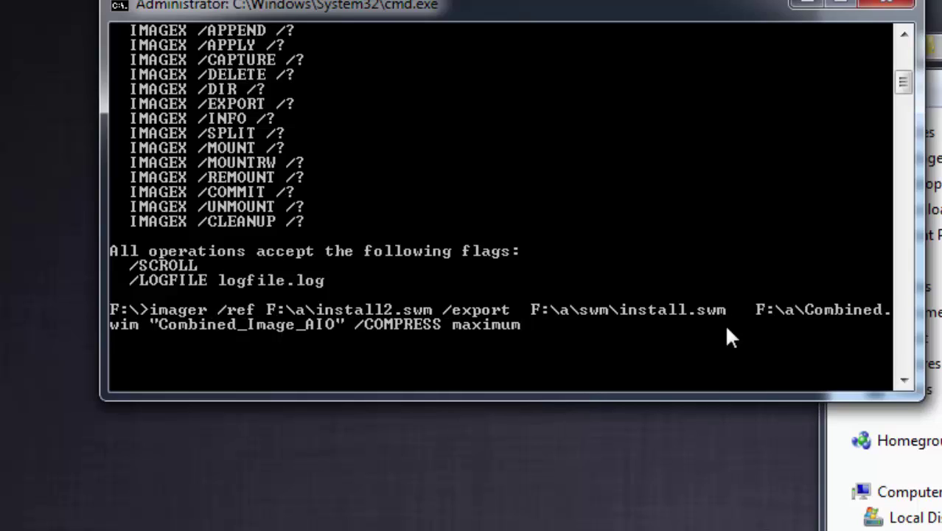
text(10)
key(BackSpace)
key(BackSpace)
text(*)
key(Right)
key(Right)
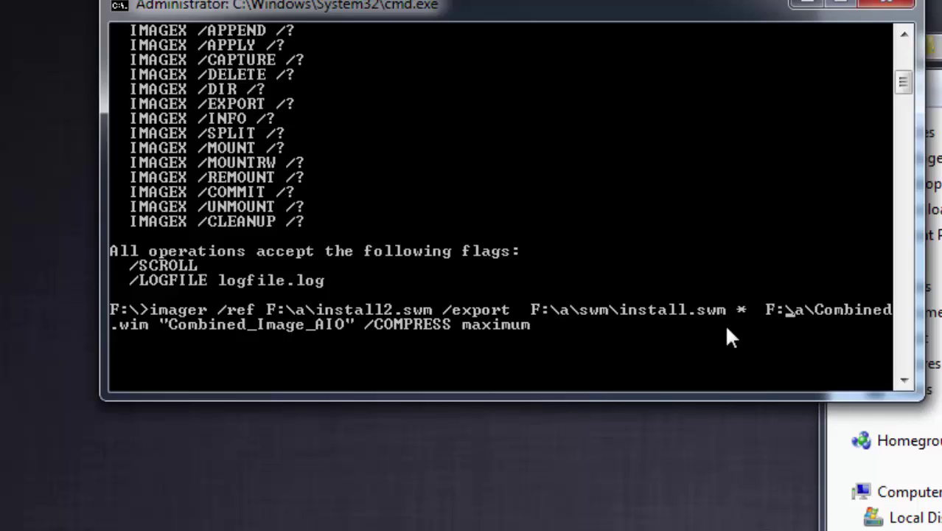
key(Right)
key(alt+Tab)
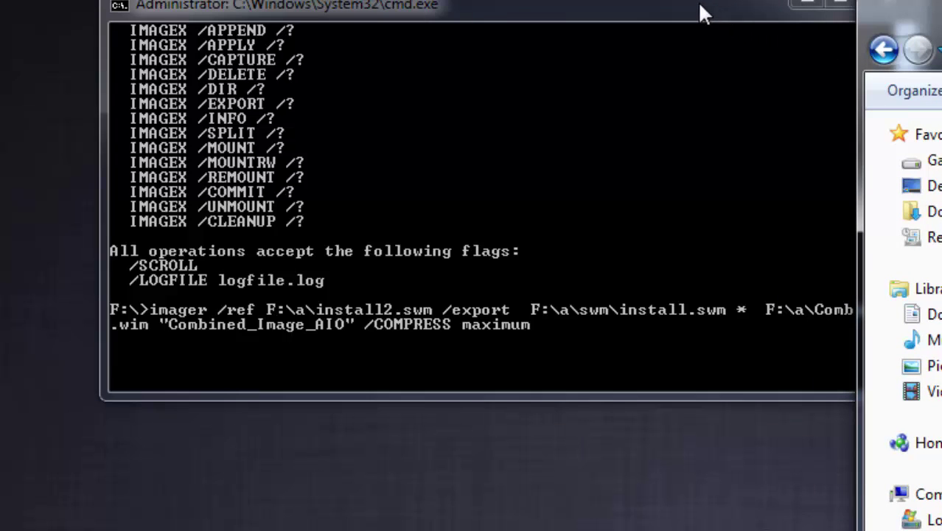
drag(699, 4, 683, 0)
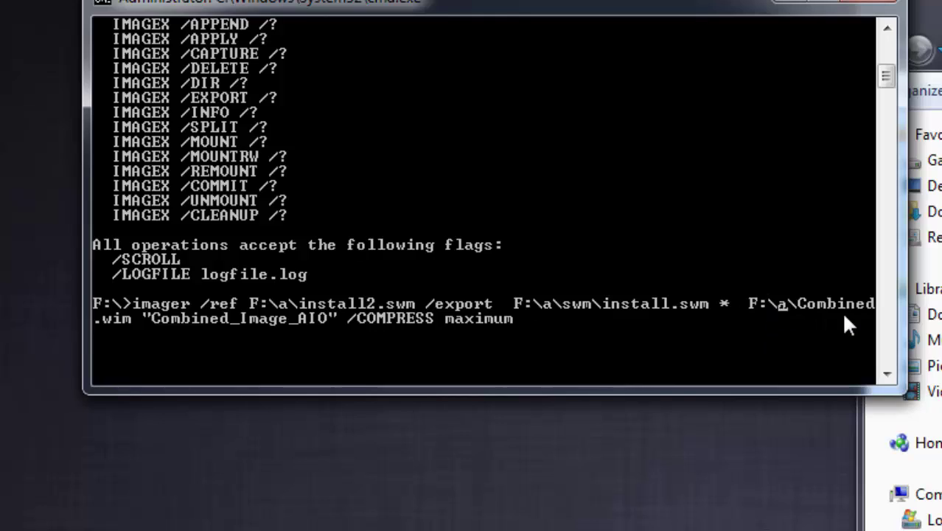
key(Right)
key(Right)
key(Right)
key(Right)
key(Right)
key(Right)
key(Right)
key(Right)
key(Right)
key(Right)
key(Right)
key(Right)
key(Right)
key(Right)
key(Right)
key(Right)
key(Right)
key(Right)
key(Right)
key(Right)
key(Right)
key(Right)
key(Right)
key(Right)
key(Right)
key(Right)
key(Right)
key(Right)
key(Right)
key(Right)
key(Right)
key(Right)
key(Right)
key(Right)
key(Right)
key(Right)
Correct imager to imagex and run the export command.
key(Left)
key(Left)
key(Left)
key(Left)
key(Left)
key(Left)
key(Left)
key(Left)
key(Left)
key(Left)
key(Left)
key(Left)
key(Left)
key(Left)
key(Left)
key(Left)
key(Left)
key(Left)
key(Left)
key(Left)
key(Left)
key(Left)
key(Left)
key(Left)
key(Left)
key(Left)
key(Left)
key(Left)
key(Left)
key(Left)
key(Left)
key(Left)
key(Left)
key(Left)
key(Left)
key(Left)
key(Left)
key(Left)
key(Left)
key(Left)
key(Left)
key(Left)
key(Left)
key(Left)
key(Left)
key(BackSpace)
text(x)
key(Return)
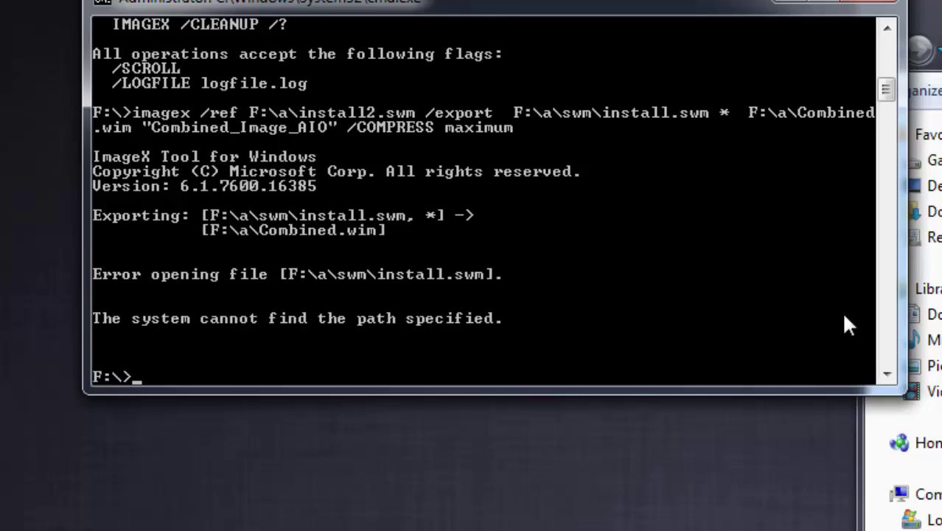
Rerun the export with swm\ removed, using F:\a\install.swm as the source.
key(Up)
key(Left)
key(Left)
key(Left)
key(Left)
key(Left)
key(Left)
key(Left)
key(Left)
key(Left)
key(Left)
key(Left)
key(Left)
key(Left)
key(Left)
key(Left)
key(Left)
key(Left)
key(Left)
key(Left)
key(Left)
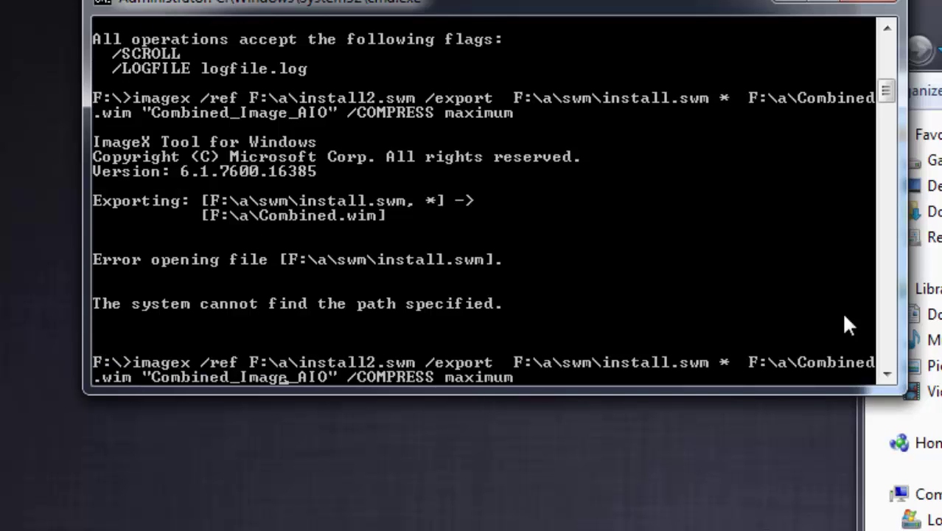
key(Left)
key(Left)
key(Left)
key(Left)
key(Left)
key(BackSpace)
key(BackSpace)
key(BackSpace)
key(BackSpace)
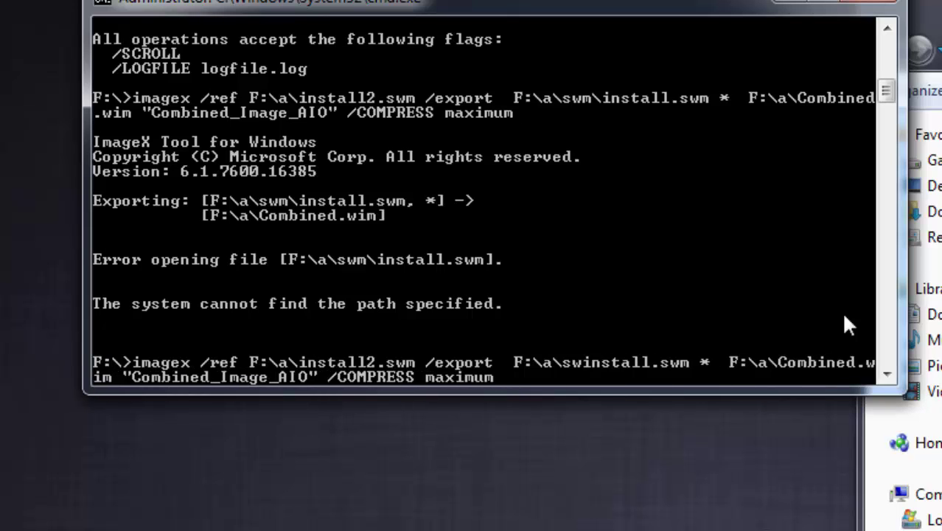
key(Return)
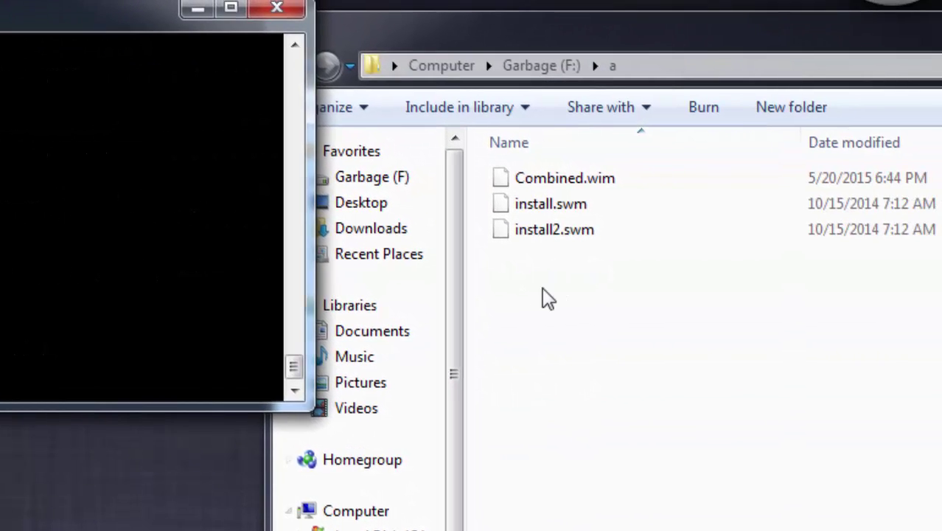
Check the 4.60 GB Combined.wim in folder a and open its file options.
click(542, 287)
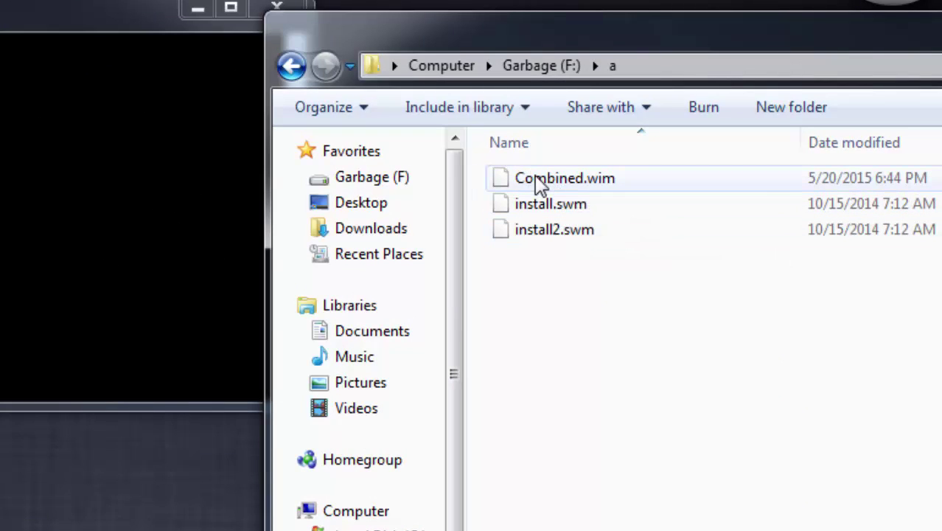
mouse_move(538, 184)
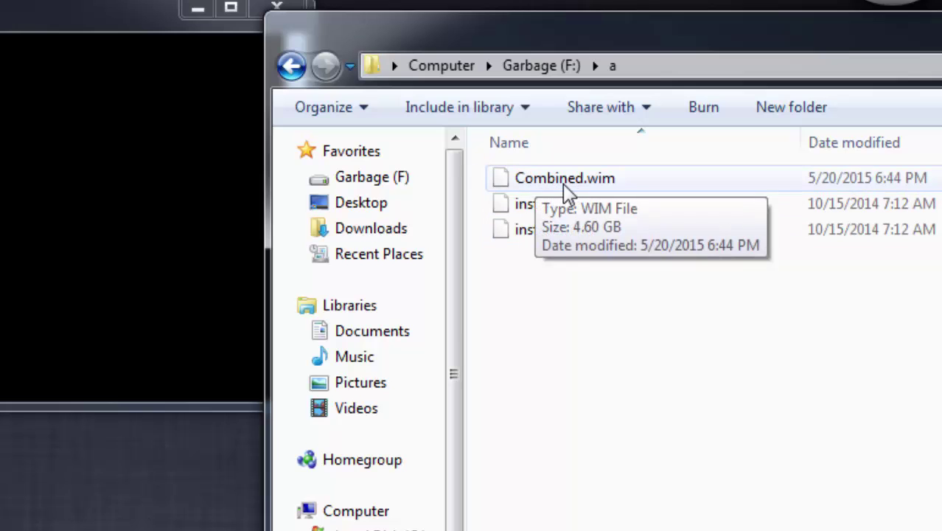
right_click(563, 183)
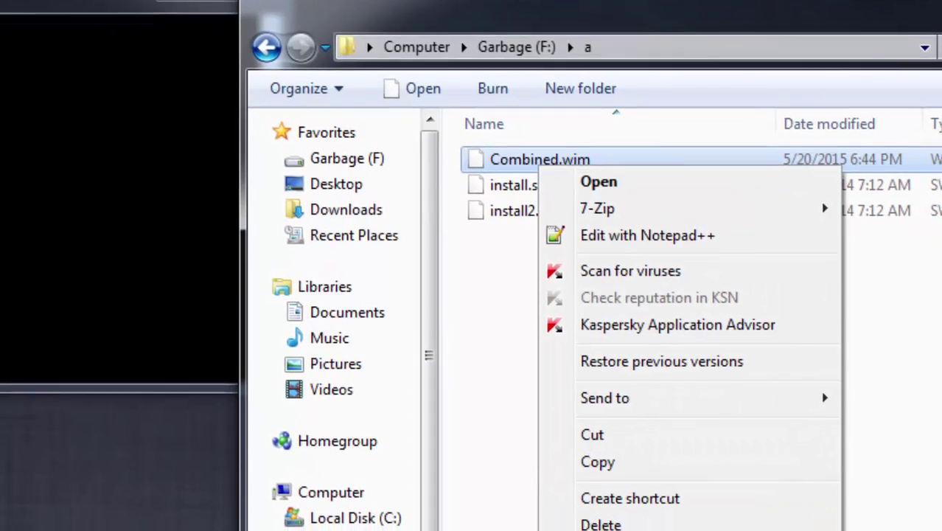
Rename Combined.wim to install.wim and move it into F:\Win 8.1\sources.
text(minsta)
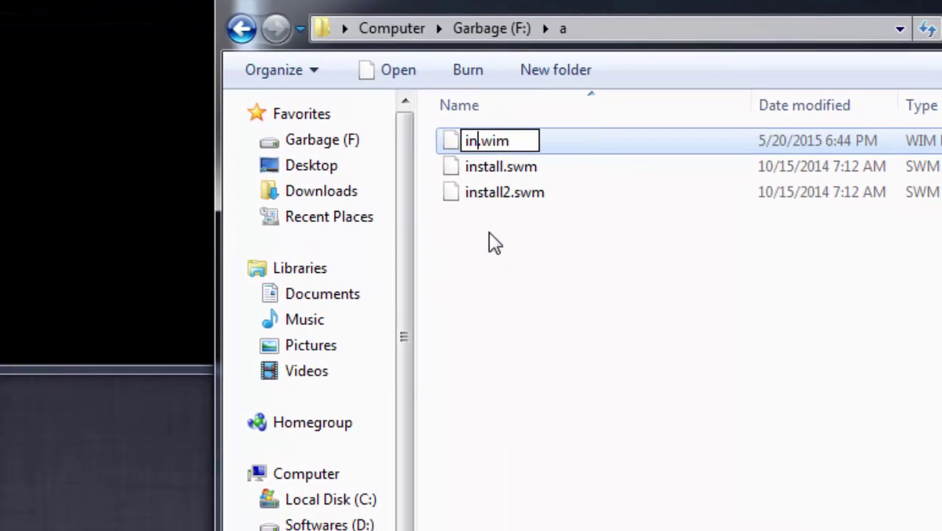
text(ll)
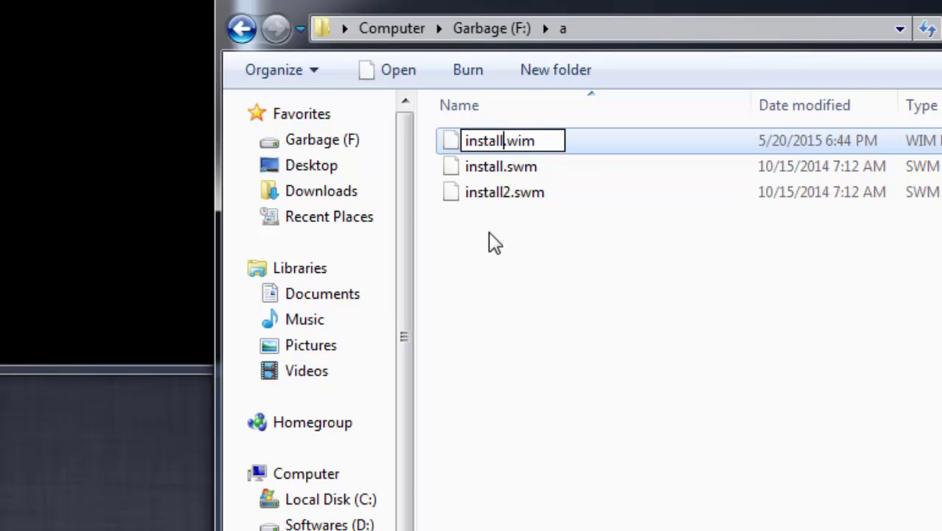
click(487, 242)
click(507, 171)
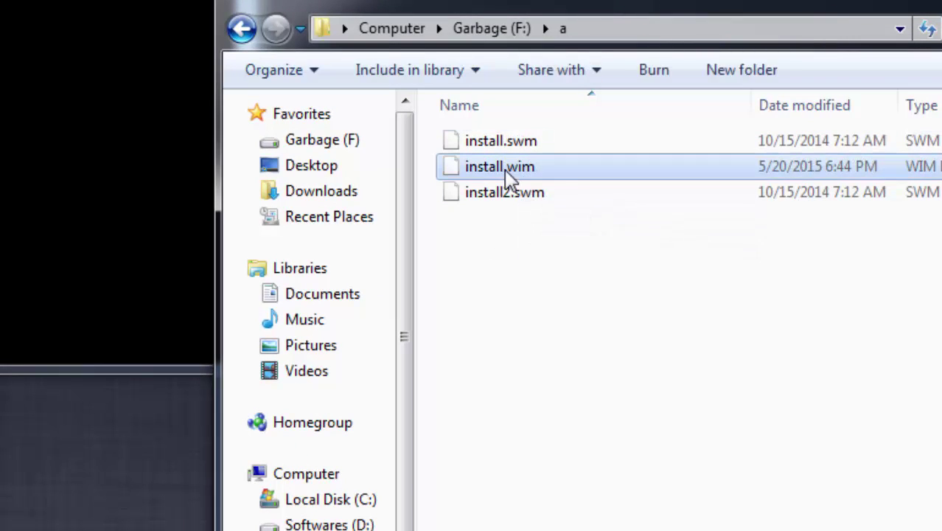
right_click(542, 176)
click(560, 439)
click(491, 28)
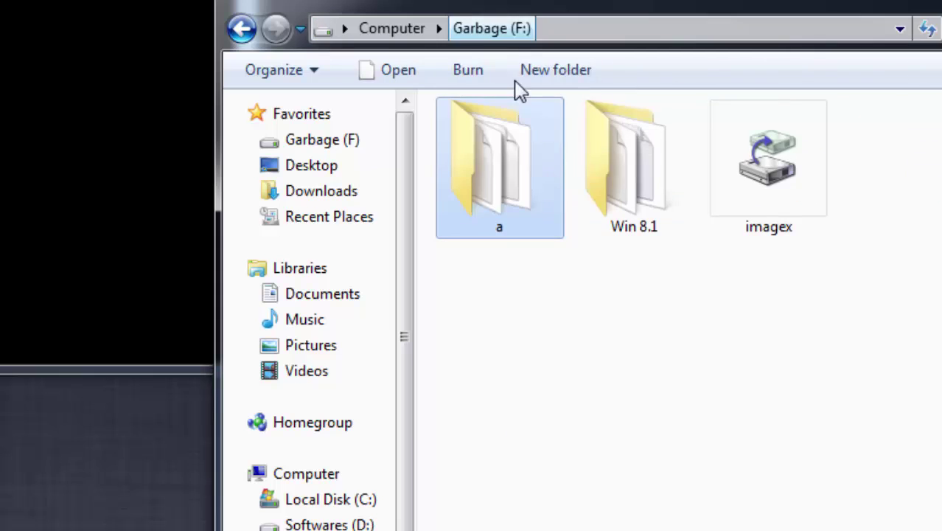
double_click(641, 184)
double_click(519, 219)
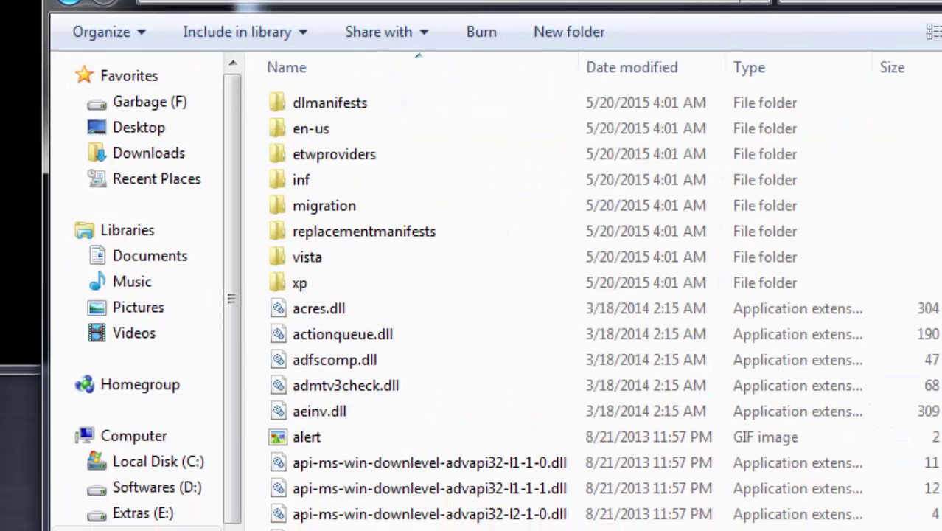
right_click(725, 179)
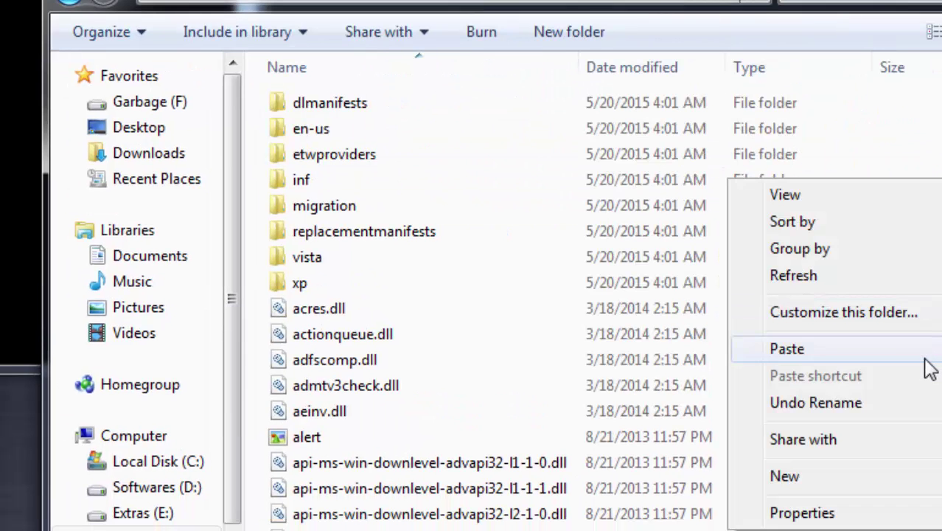
click(924, 353)
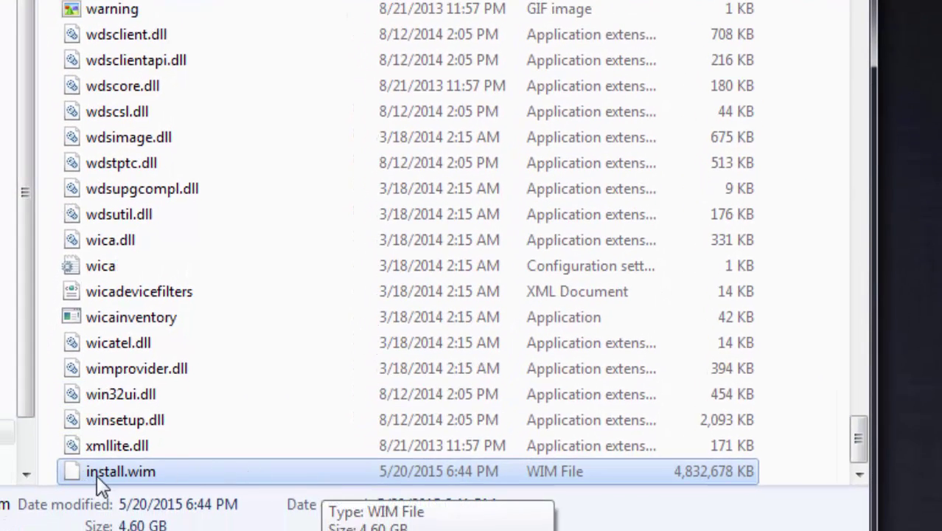
Cut install.wim from the sources folder again.
scroll(81, 473, up, 1)
scroll(80, 473, down, 1)
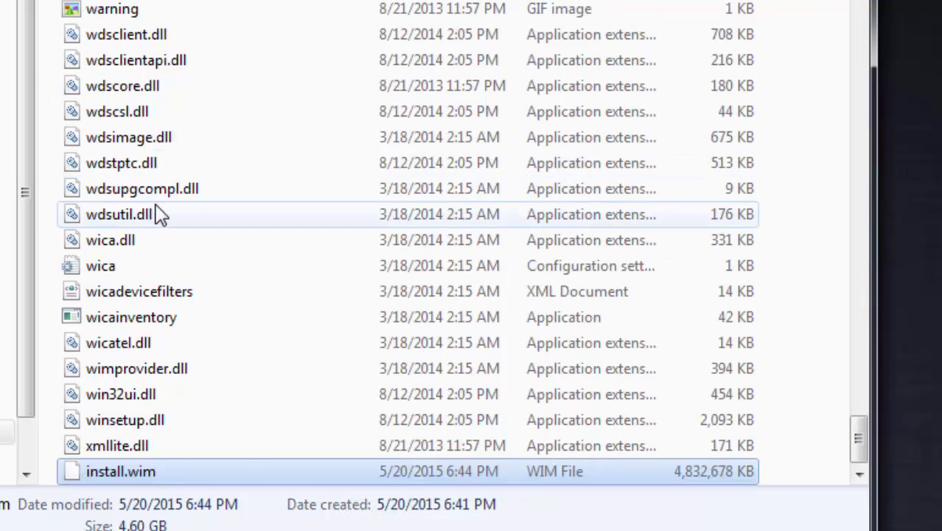
right_click(125, 471)
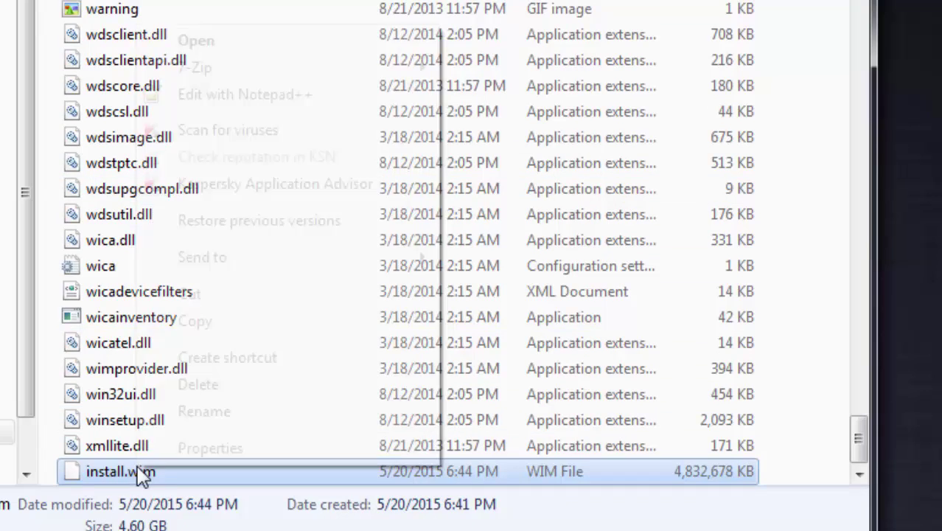
click(261, 296)
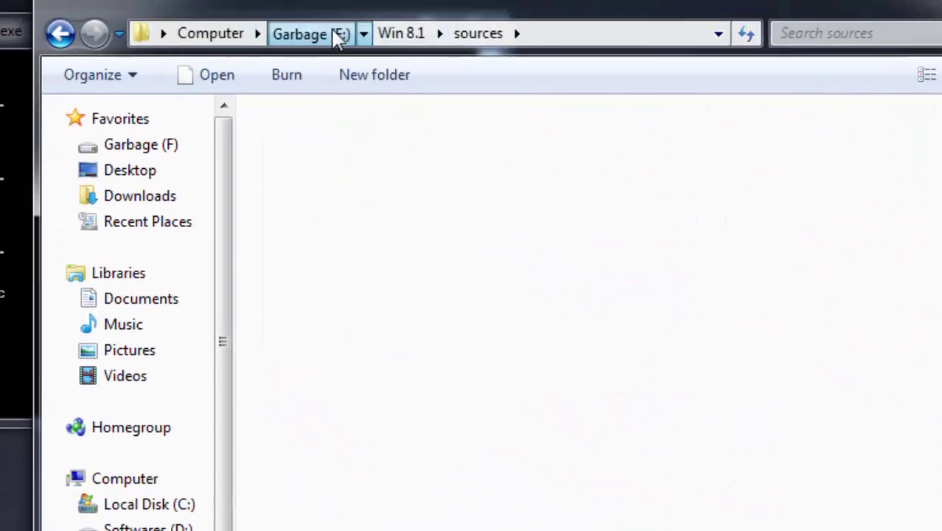
Paste install.wim back into folder a on Garbage (F:).
click(336, 37)
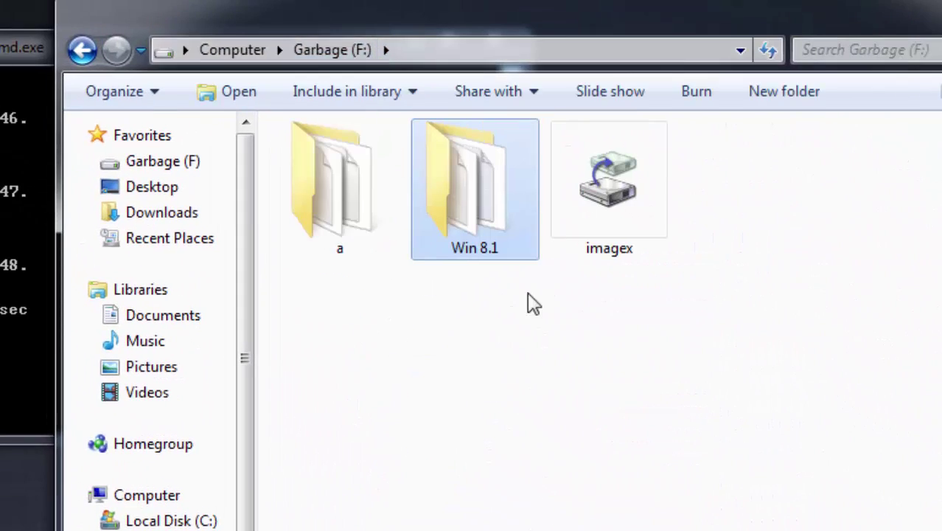
right_click(470, 282)
double_click(346, 222)
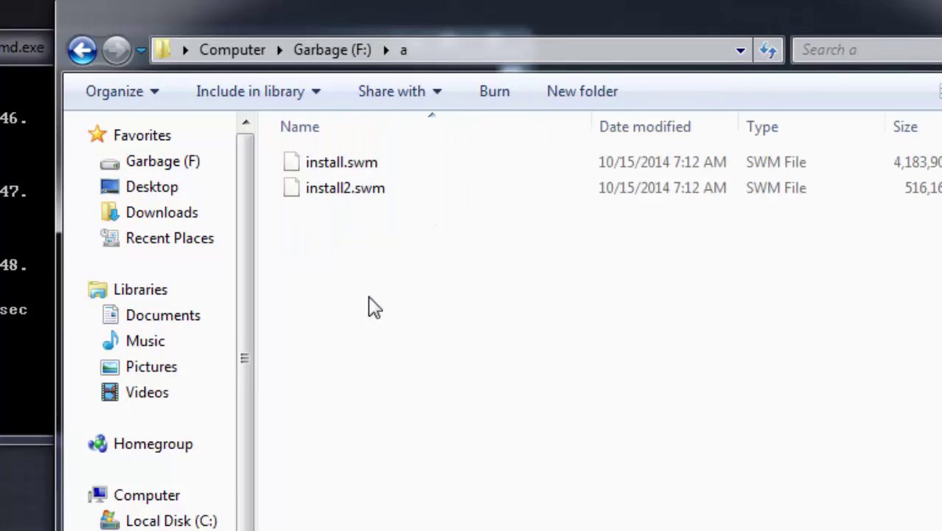
right_click(412, 399)
click(472, 527)
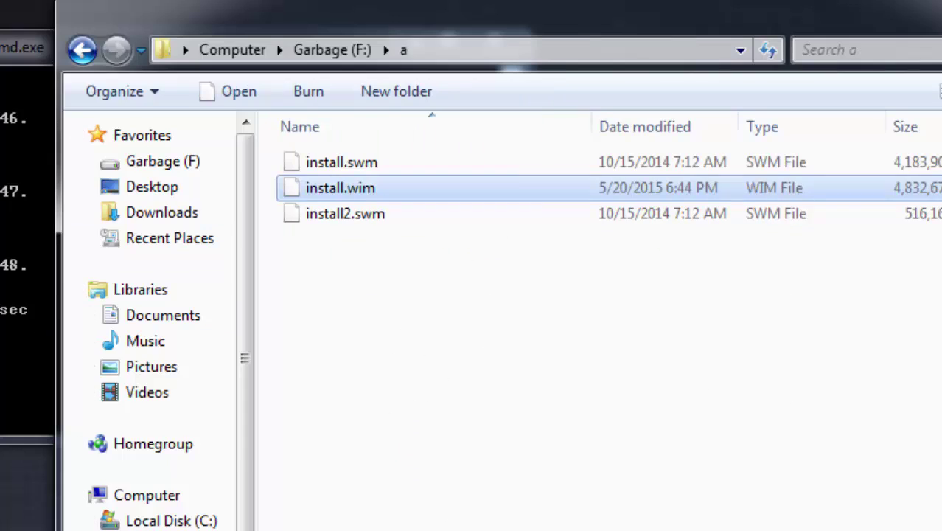
Rearrange the console and Explorer windows and deselect install.wim.
click(29, 332)
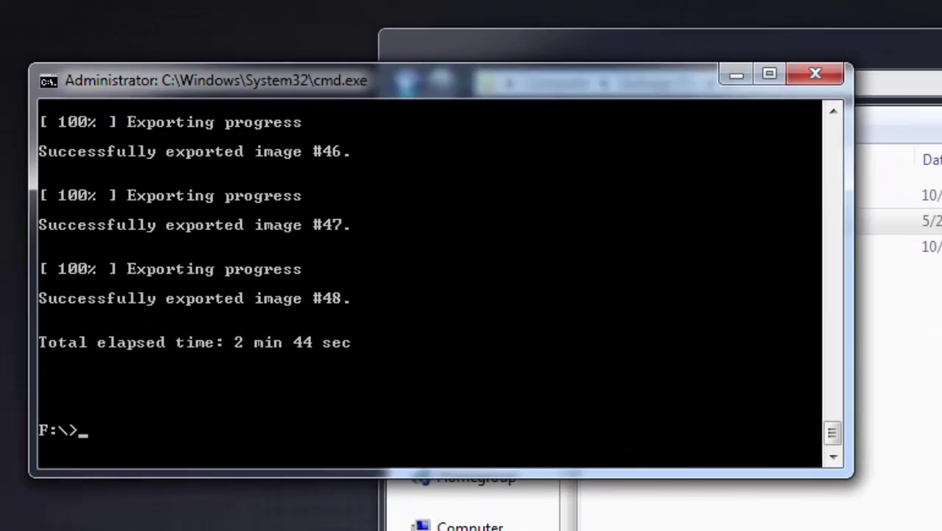
drag(722, 46, 921, 39)
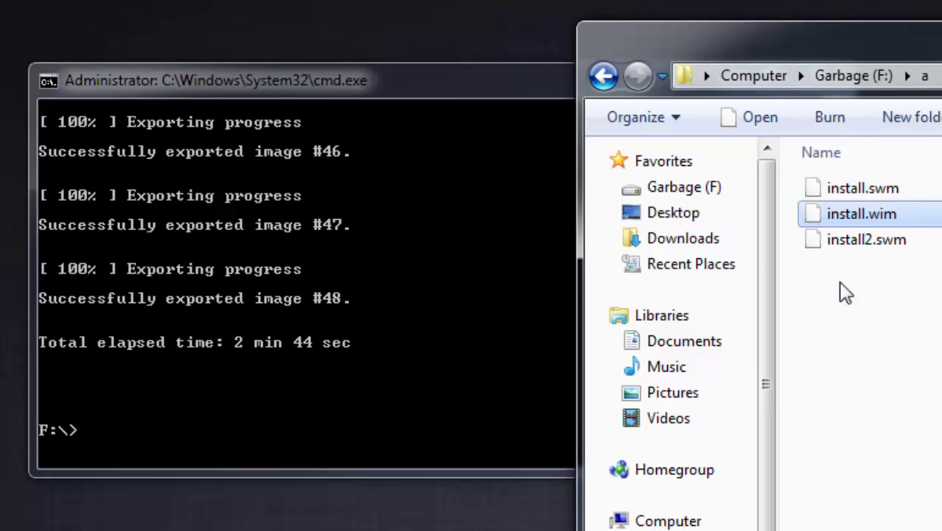
drag(853, 300, 941, 351)
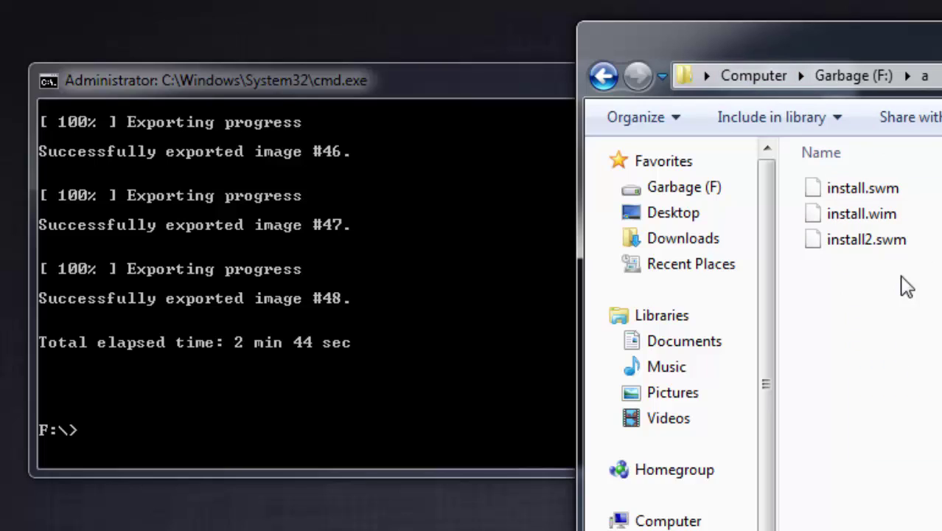
Enter imagex /info F:\a\install.wim at the F:\ prompt.
click(286, 337)
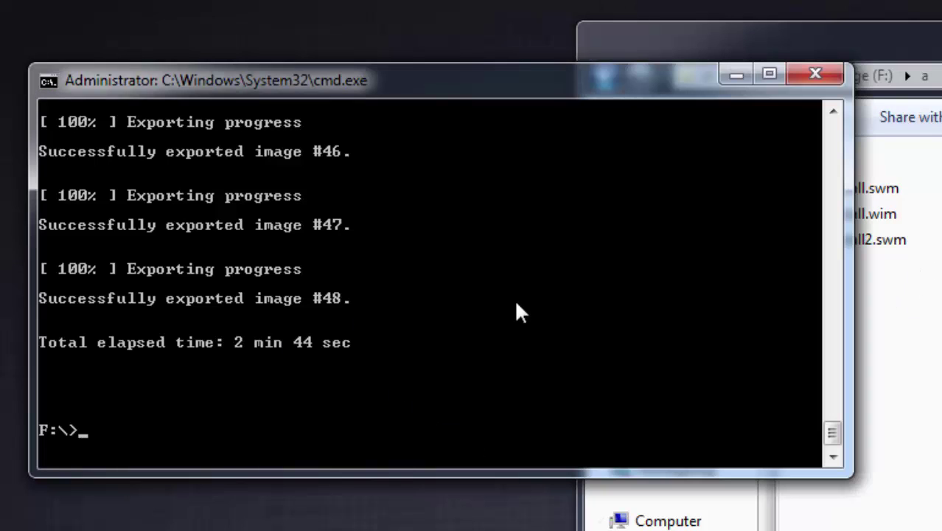
key(super+e)
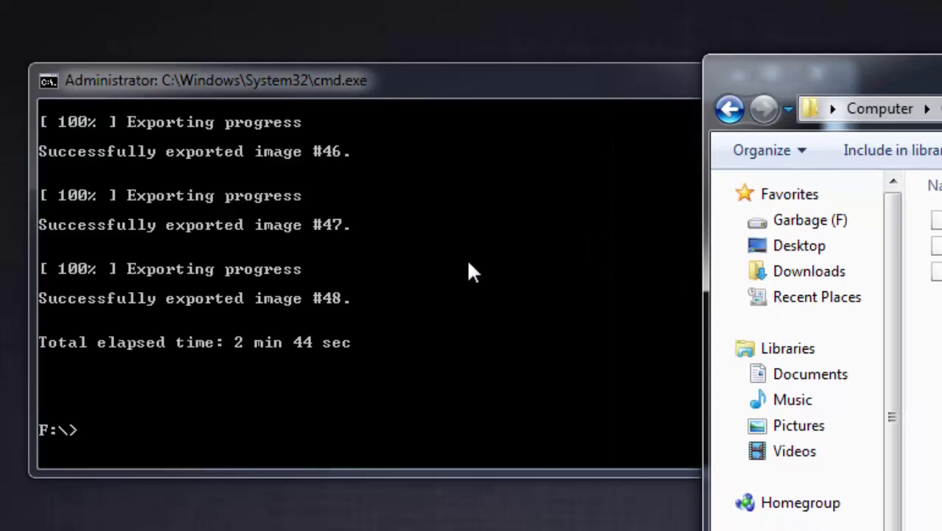
click(469, 263)
text(im)
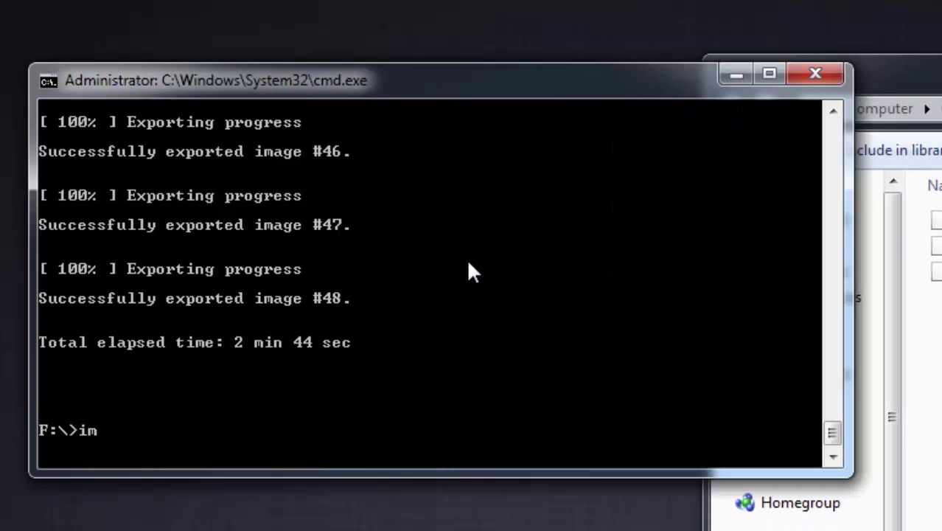
text(agex /a)
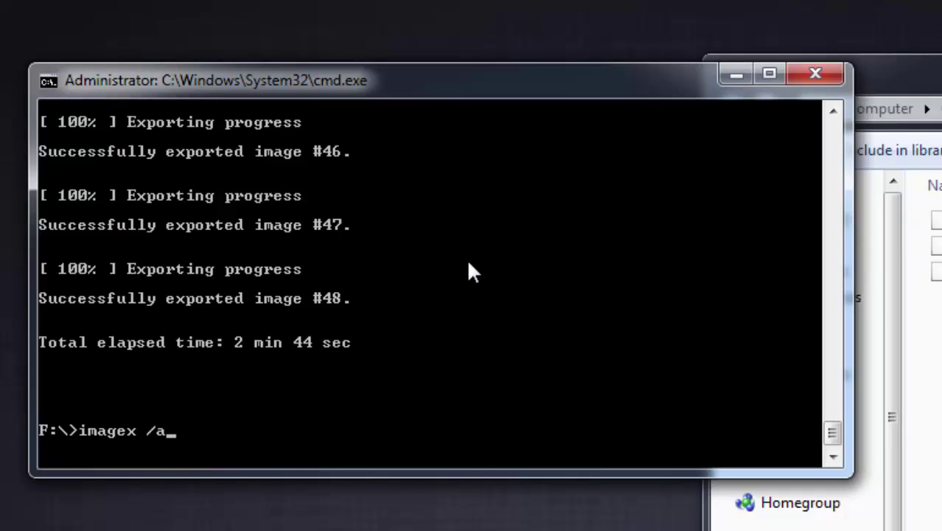
key(BackSpace)
text(info)
text( F:\)
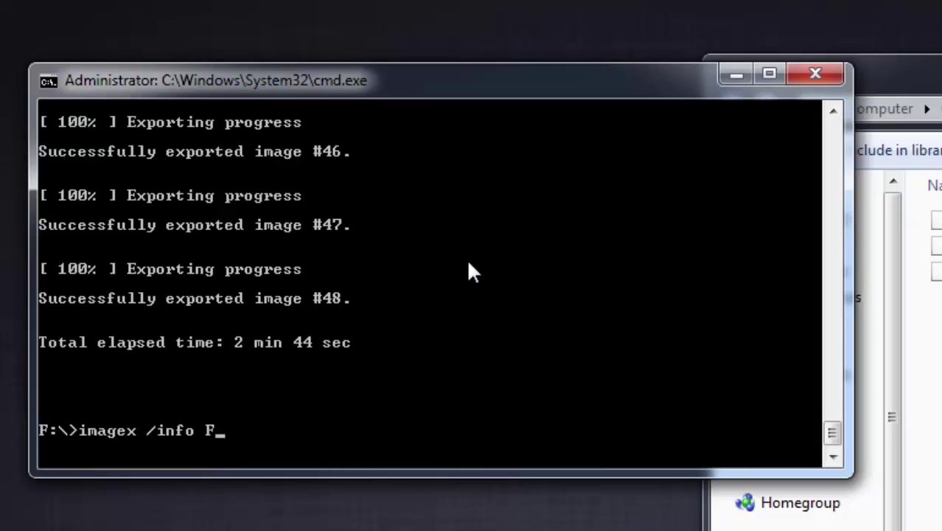
text(a\ins)
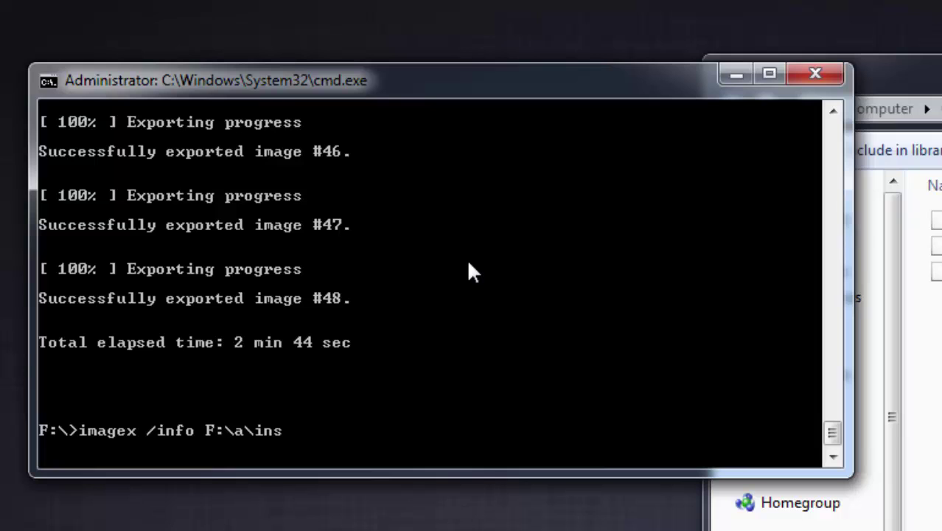
text(tall.wim)
key(Return)
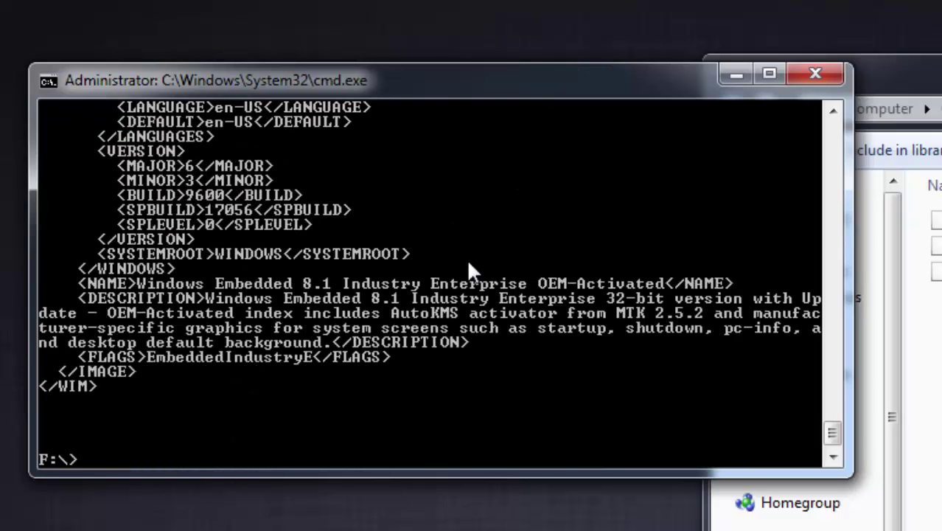
scroll(469, 264, up, 4)
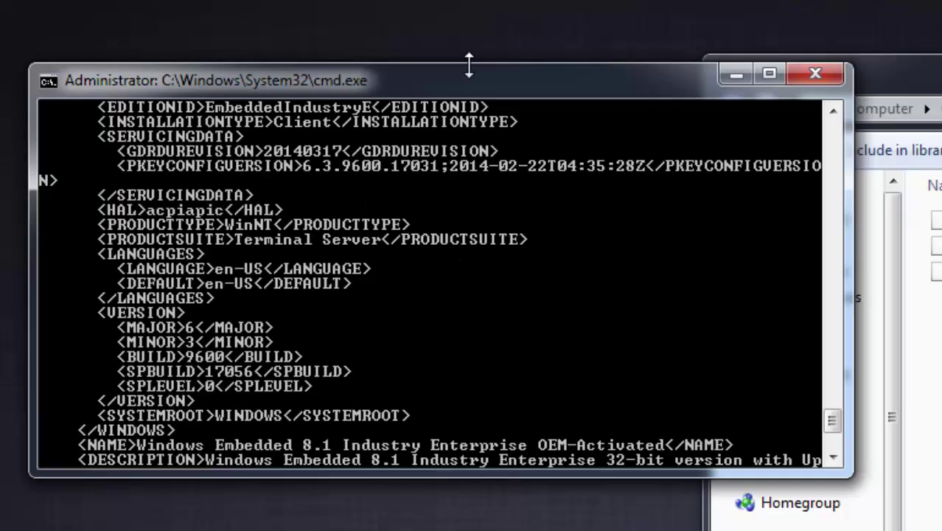
scroll(425, 229, up, 3)
scroll(278, 309, up, 3)
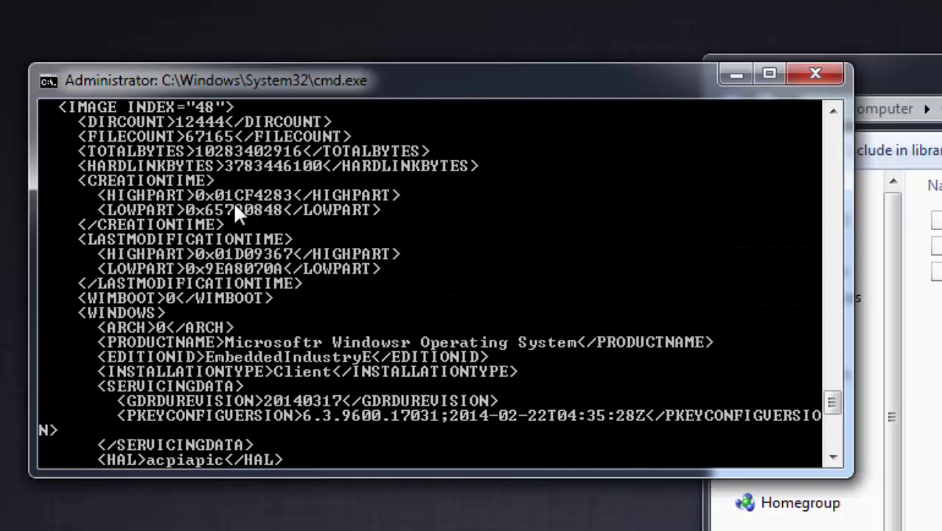
scroll(235, 225, up, 3)
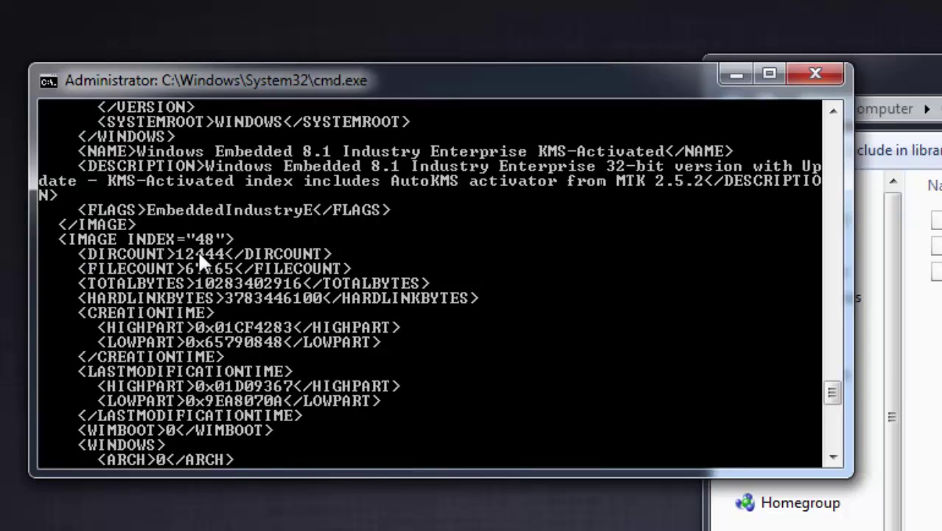
scroll(213, 235, down, 1)
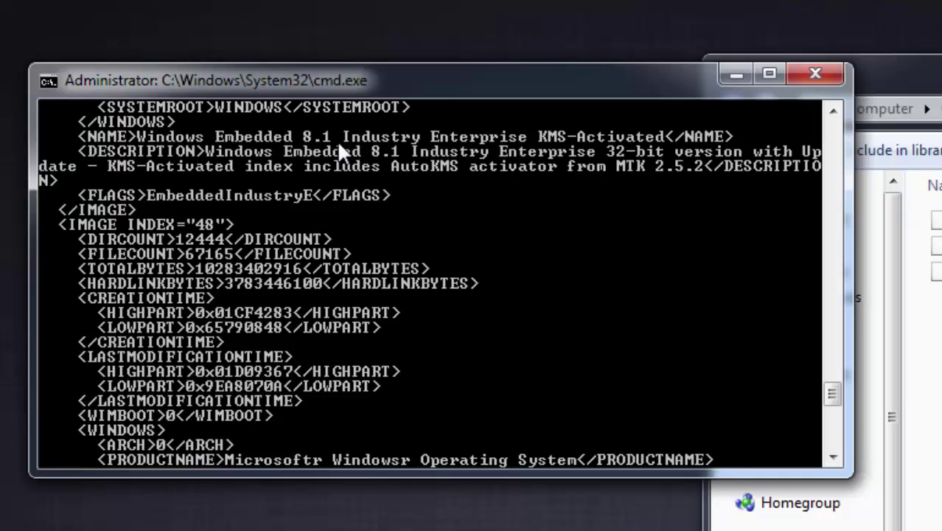
scroll(447, 222, up, 16)
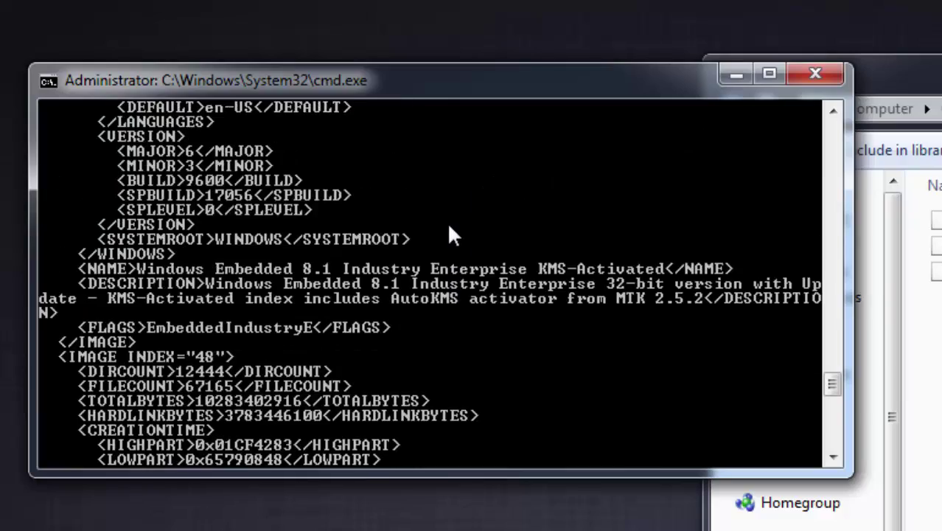
scroll(446, 222, up, 5)
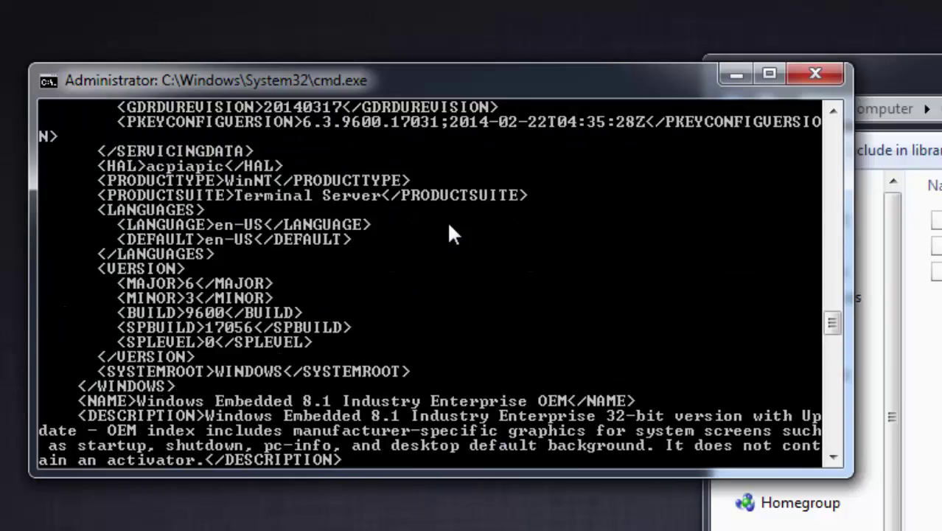
scroll(446, 221, down, 20)
scroll(448, 219, down, 15)
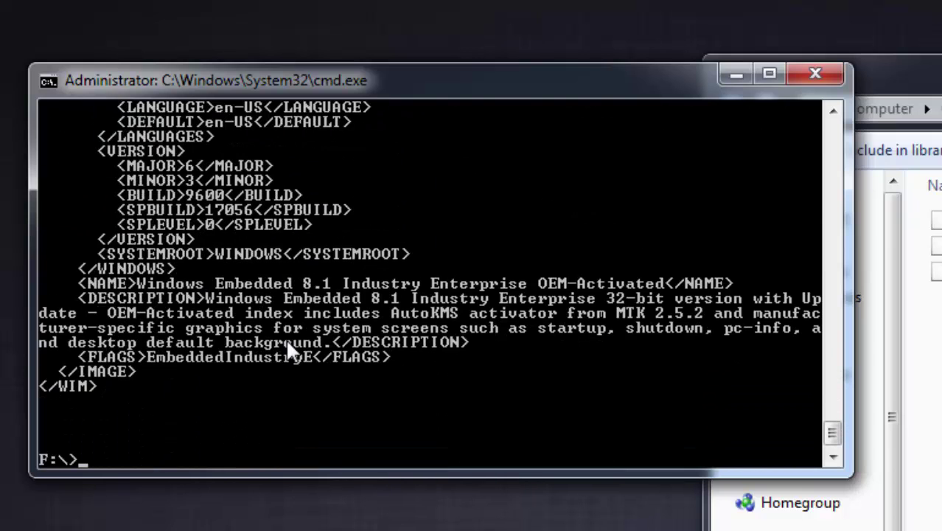
Edit the recalled command into imagex /apply F:\a\install.wim 1 D:\ and enlarge the console.
key(Up)
key(Left)
key(Left)
key(Left)
key(Left)
key(Left)
key(Left)
key(Left)
key(Left)
key(Left)
key(Left)
key(Left)
key(Left)
key(Left)
key(Left)
key(Left)
key(Left)
key(Left)
key(Left)
key(Left)
key(Left)
key(Left)
key(Left)
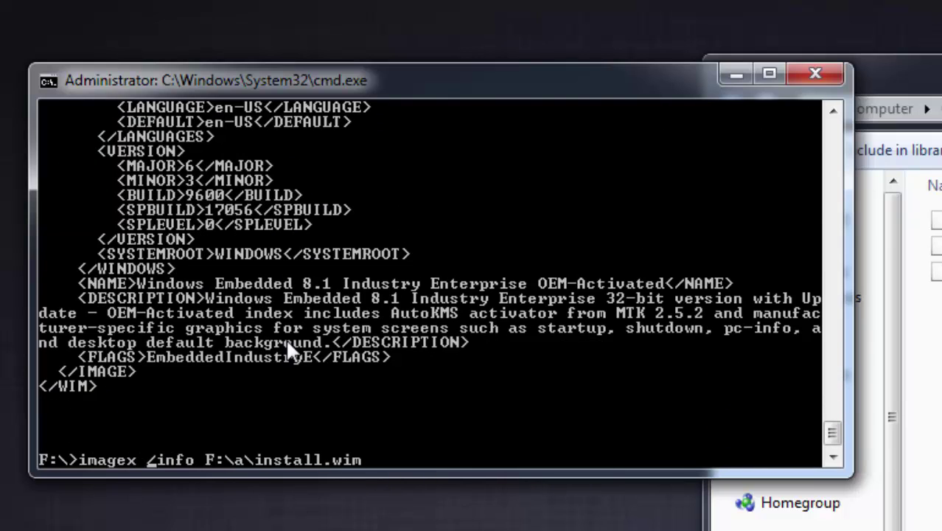
key(Right)
key(Right)
key(Right)
key(Right)
key(Right)
key(BackSpace)
key(BackSpace)
key(BackSpace)
key(BackSpace)
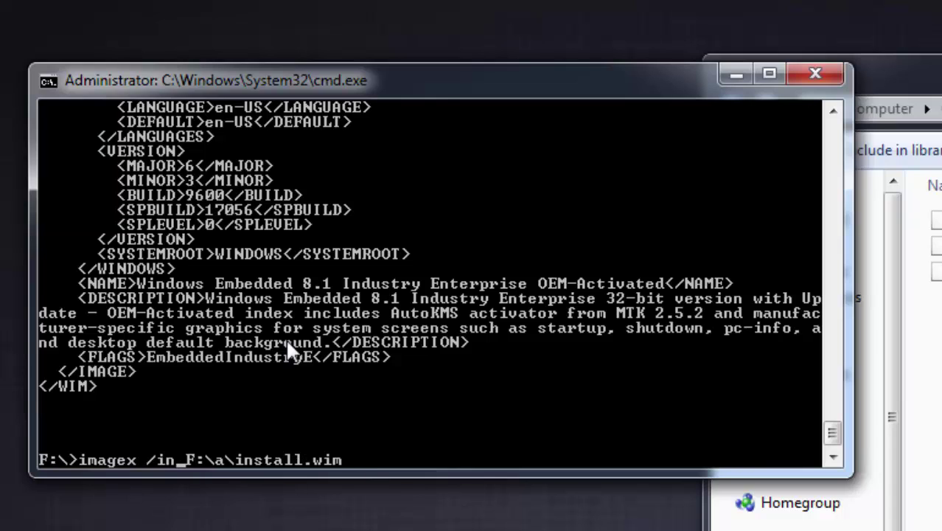
text(apply)
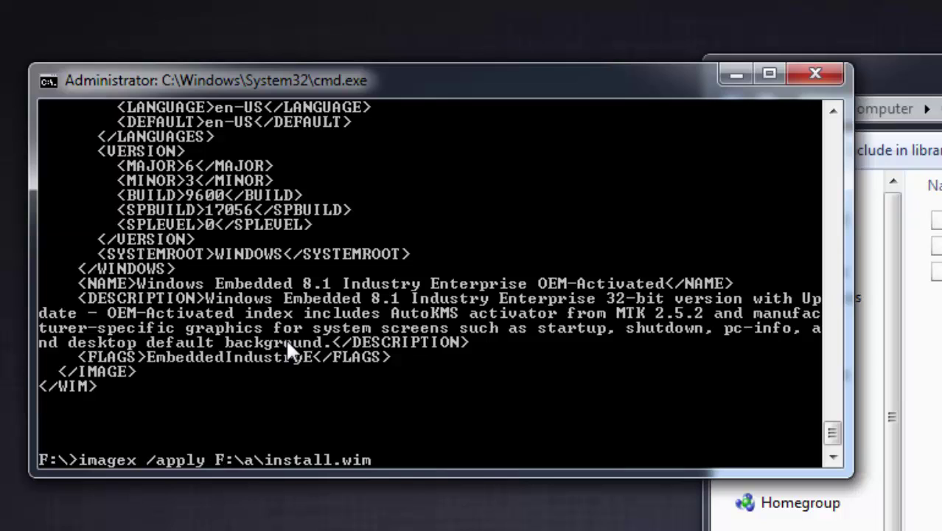
key(Right)
key(Right)
key(Right)
key(Right)
key(Right)
key(Right)
key(Right)
key(Right)
key(Right)
key(Right)
key(Right)
key(Right)
key(Right)
key(Right)
key(Right)
key(Right)
key(Right)
scroll(306, 184, up, 2)
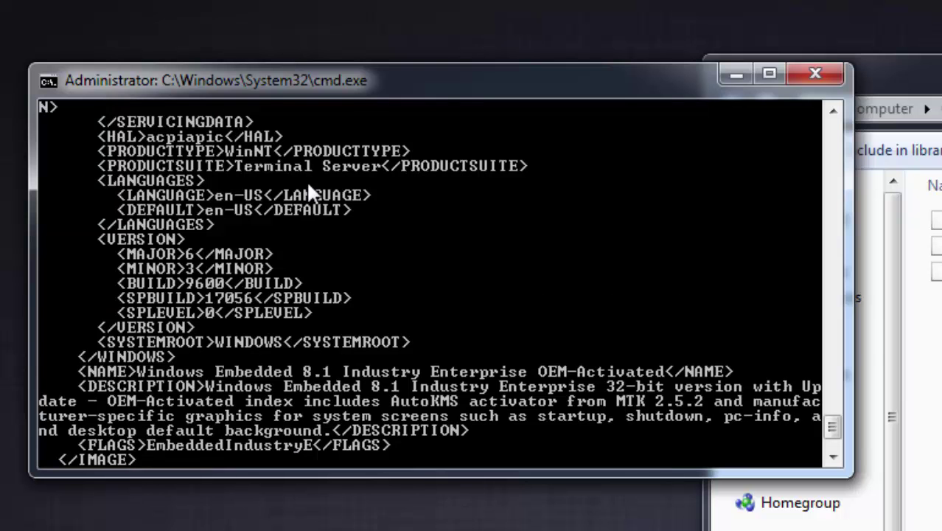
scroll(403, 221, down, 2)
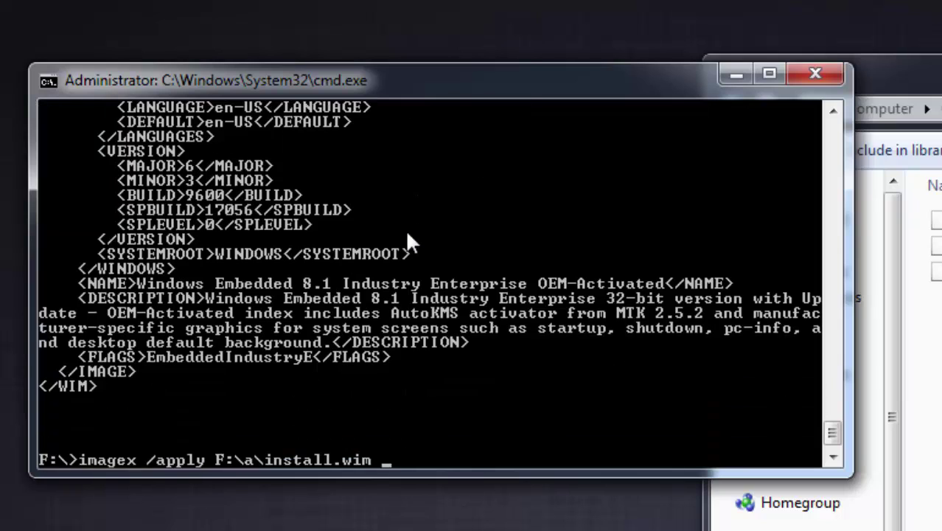
text(1)
text(D:\)
drag(486, 475, 485, 504)
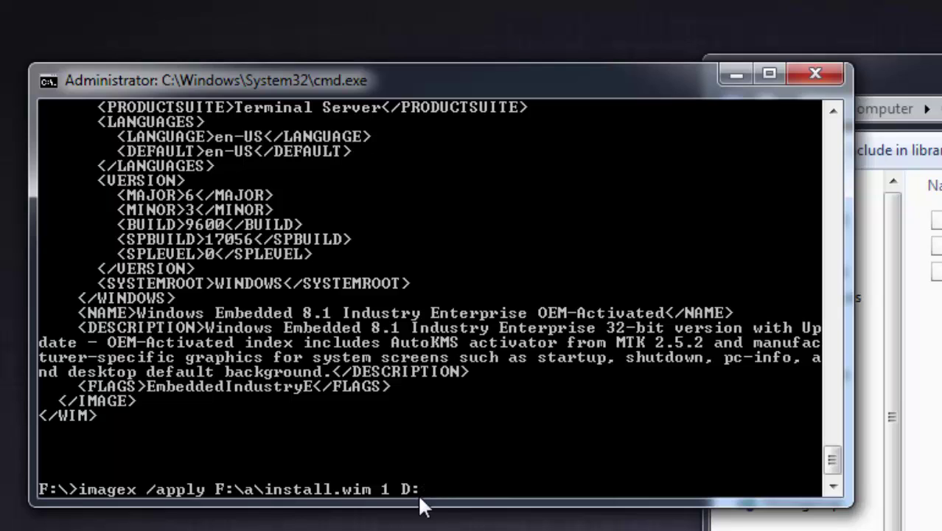
Replace the unrun imagex /apply line with the command 'bcdboot D:\Windows'.
key(BackSpace)
key(BackSpace)
key(BackSpace)
key(BackSpace)
key(BackSpace)
key(BackSpace)
key(BackSpace)
key(BackSpace)
key(BackSpace)
key(BackSpace)
key(BackSpace)
key(BackSpace)
key(BackSpace)
key(BackSpace)
key(BackSpace)
key(BackSpace)
key(BackSpace)
key(BackSpace)
key(BackSpace)
key(BackSpace)
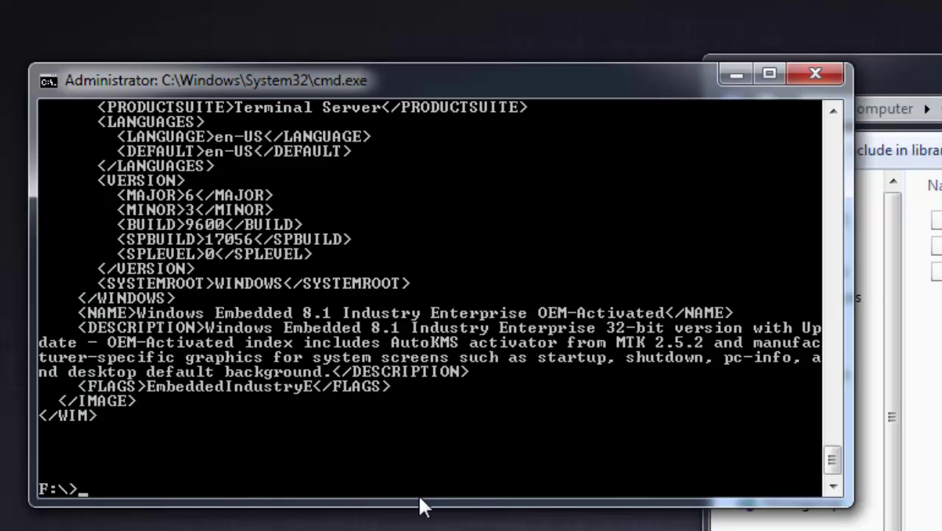
text(bcdboot D:\W)
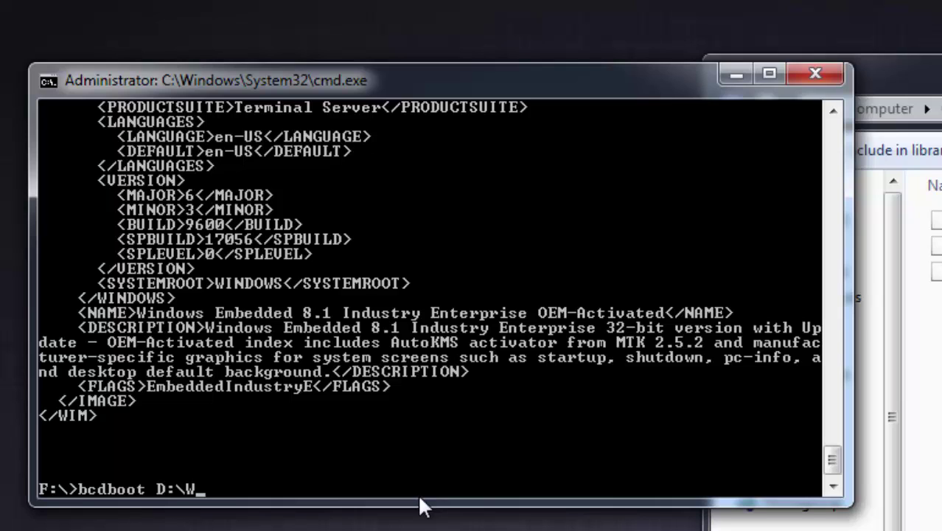
text(indows)
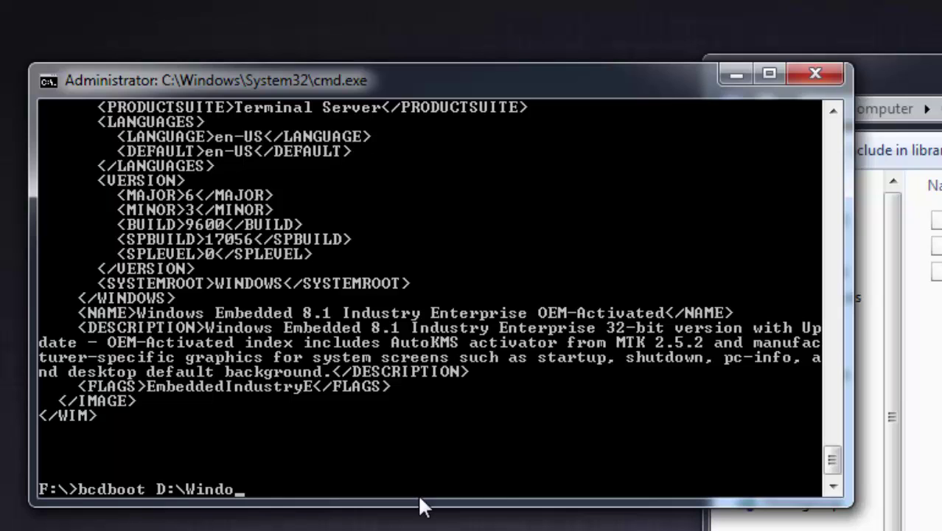